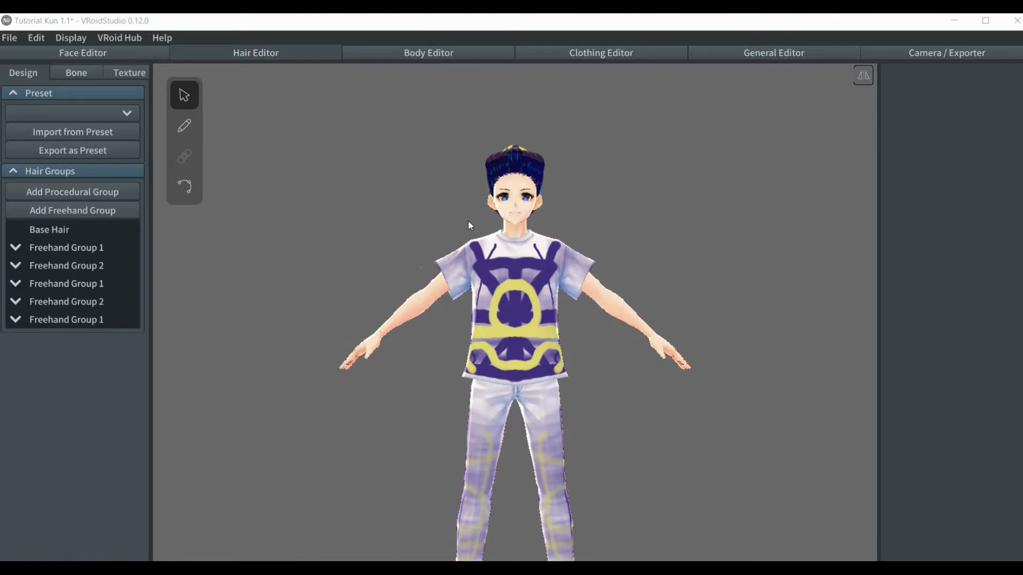
Select the last Freehand Group 1 in the hair groups to show its guide mesh around the face.
click(311, 23)
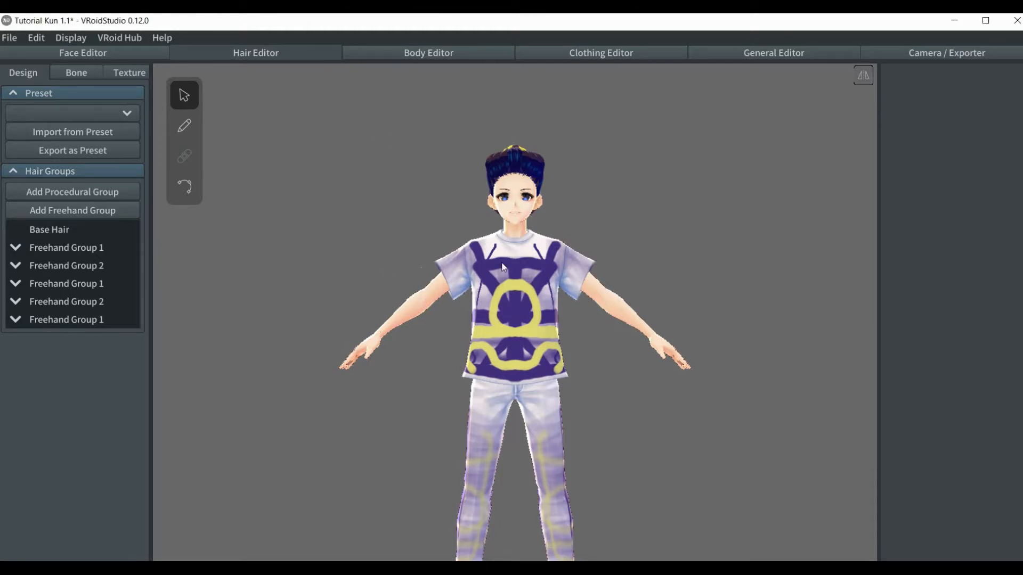
scroll(504, 267, up, 1)
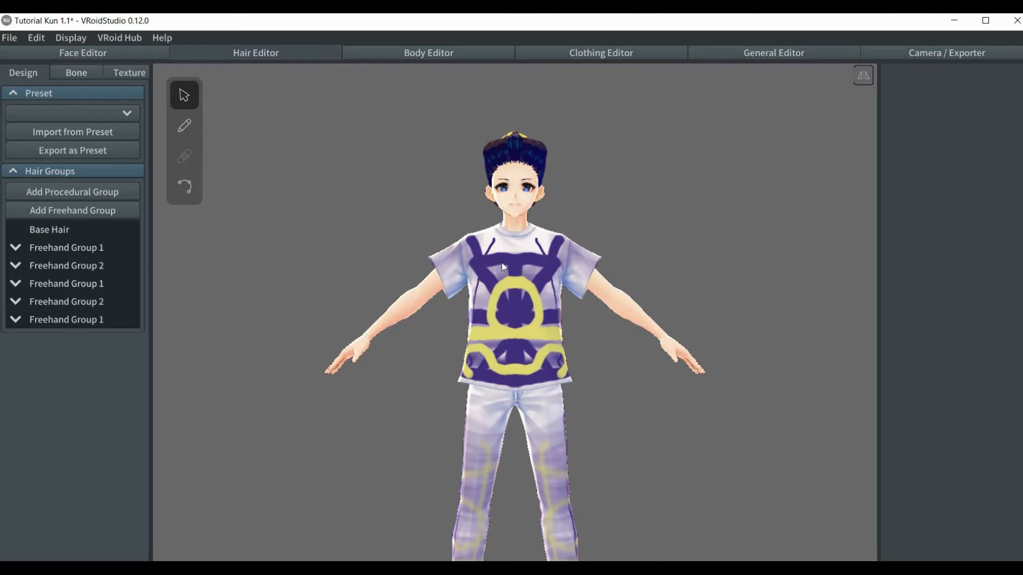
scroll(504, 268, up, 4)
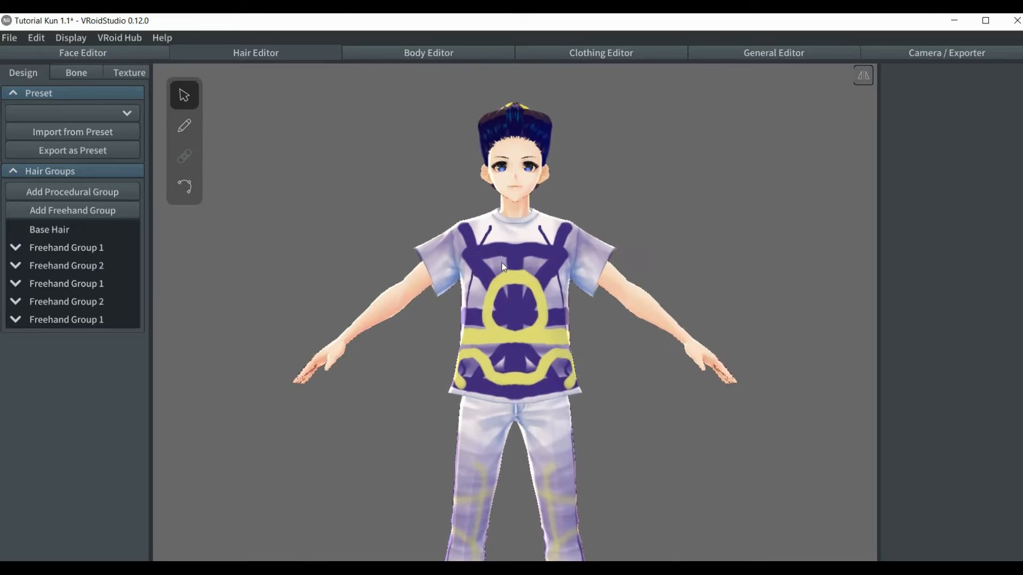
scroll(504, 268, up, 1)
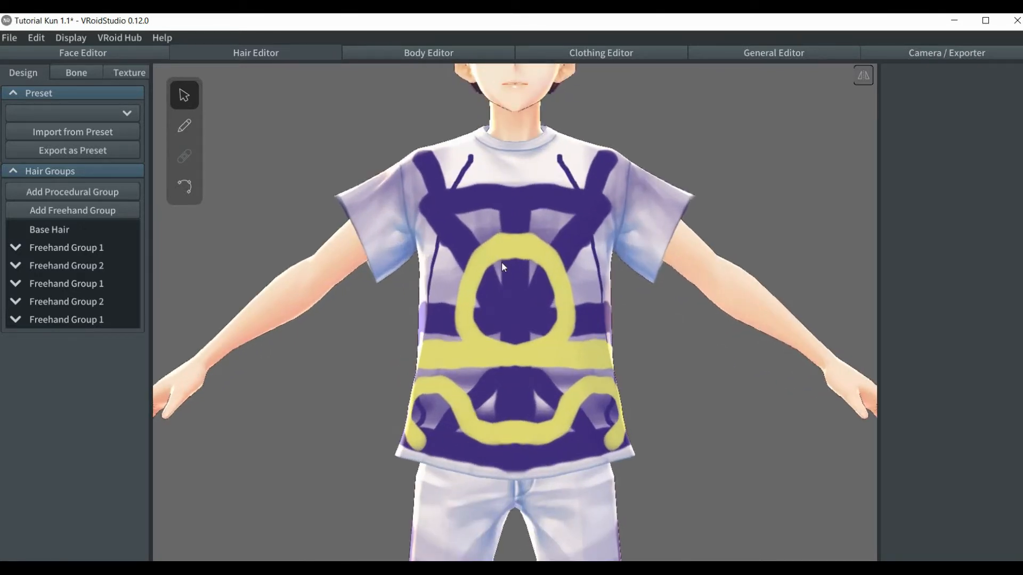
middle_drag(504, 267, 499, 365)
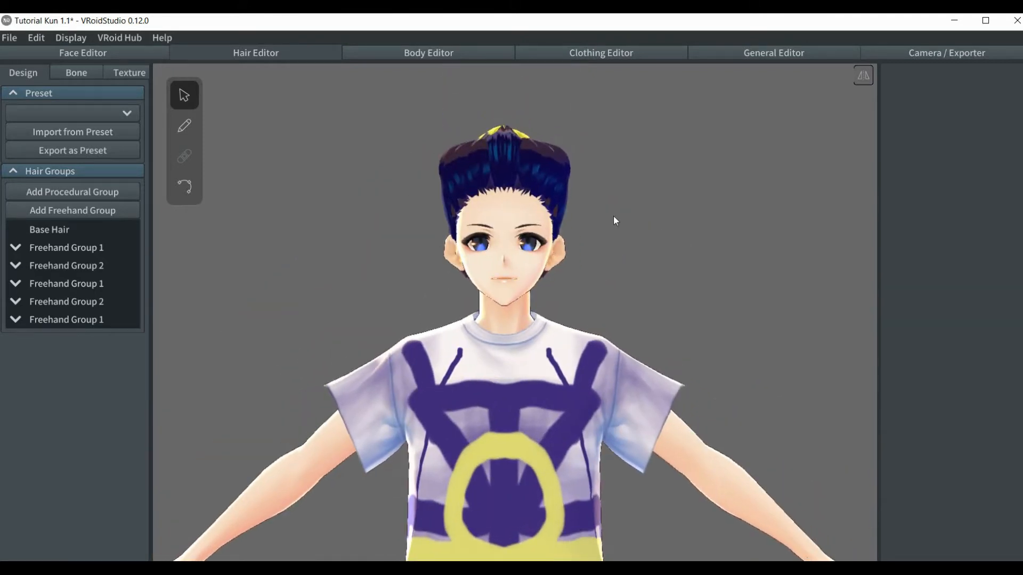
scroll(609, 220, up, 3)
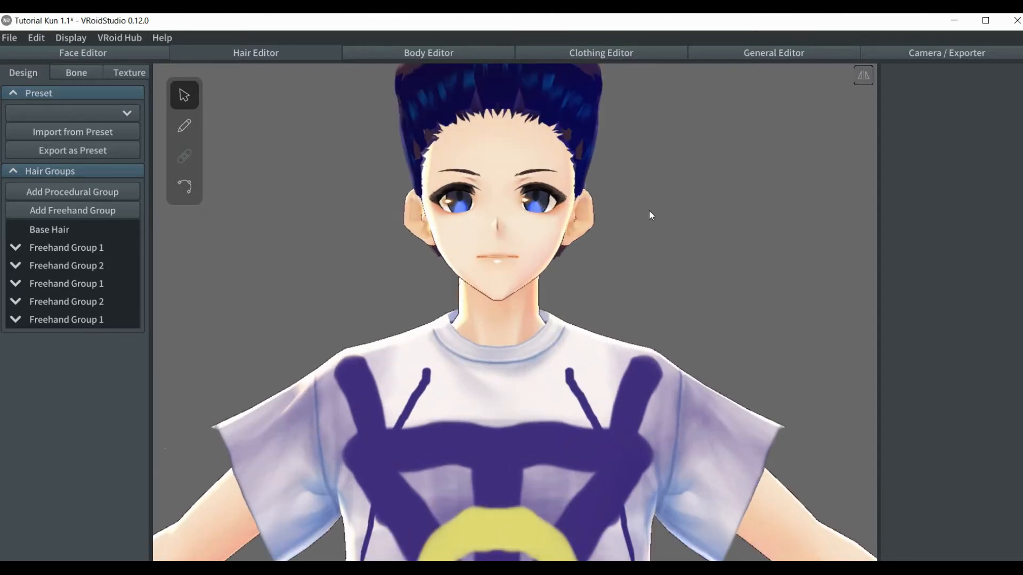
middle_drag(649, 213, 653, 245)
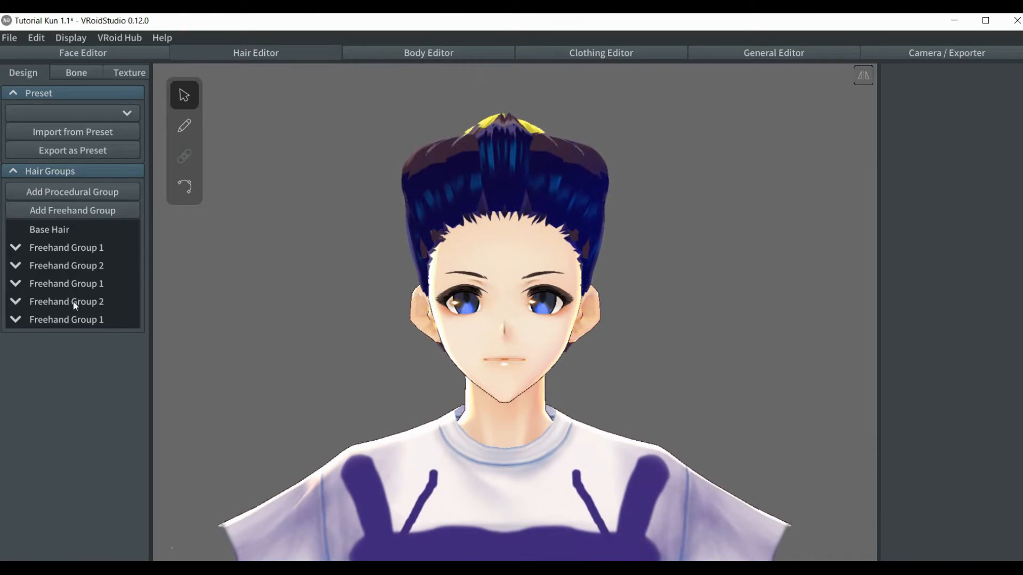
click(64, 322)
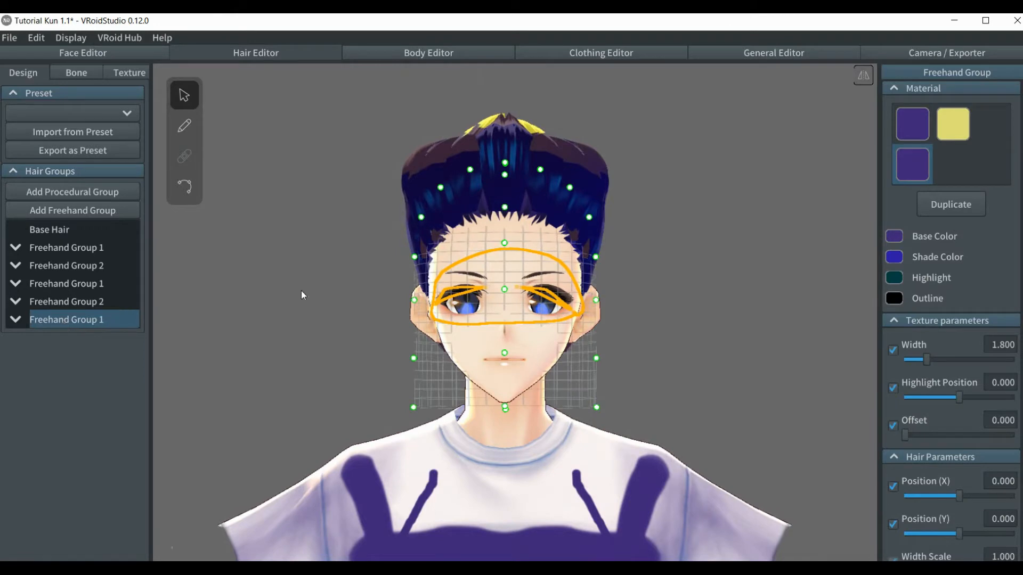
mouse_move(301, 295)
right_down()
mouse_move(367, 298)
mouse_move(302, 295)
right_up()
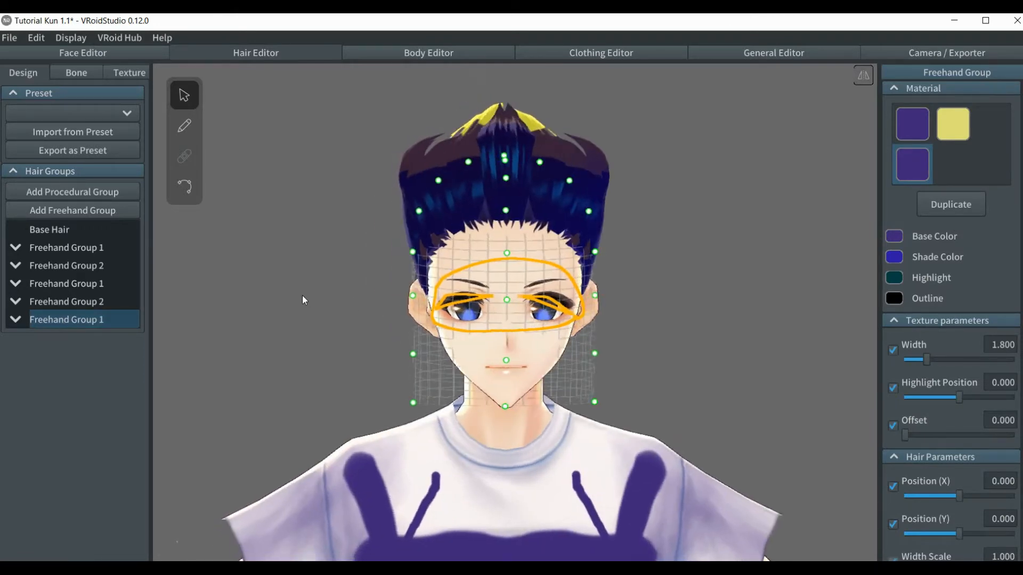
Draw a mirrored purple eye mask from hair strands across the brow, down the nose bridge and around the eyes on the guide mesh.
click(183, 127)
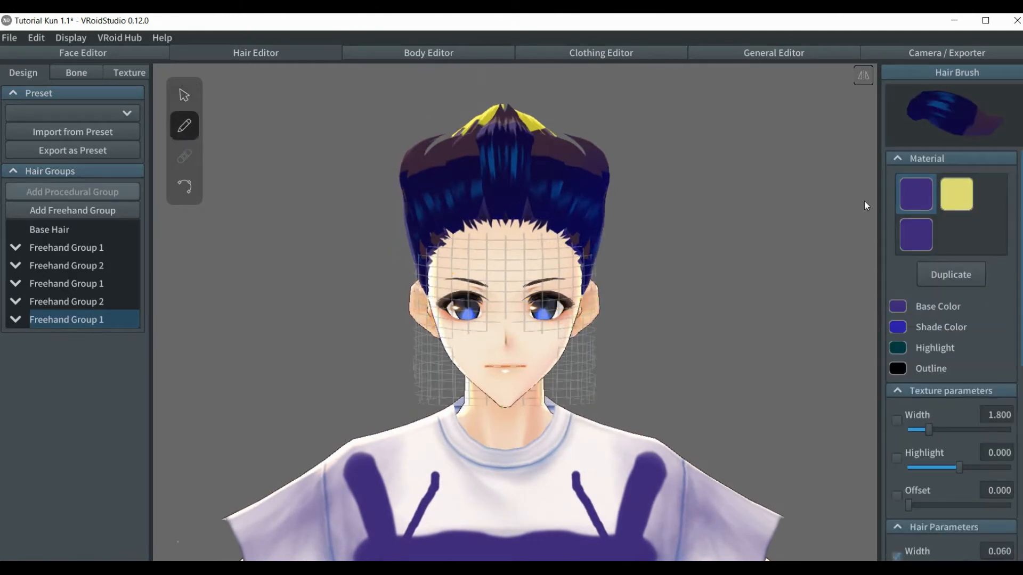
scroll(638, 296, up, 3)
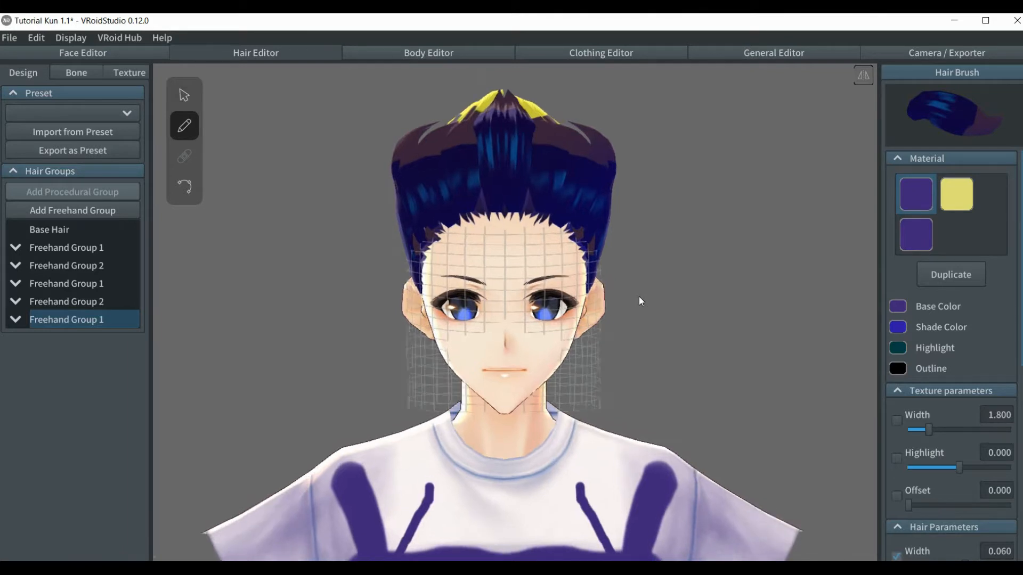
scroll(641, 302, up, 5)
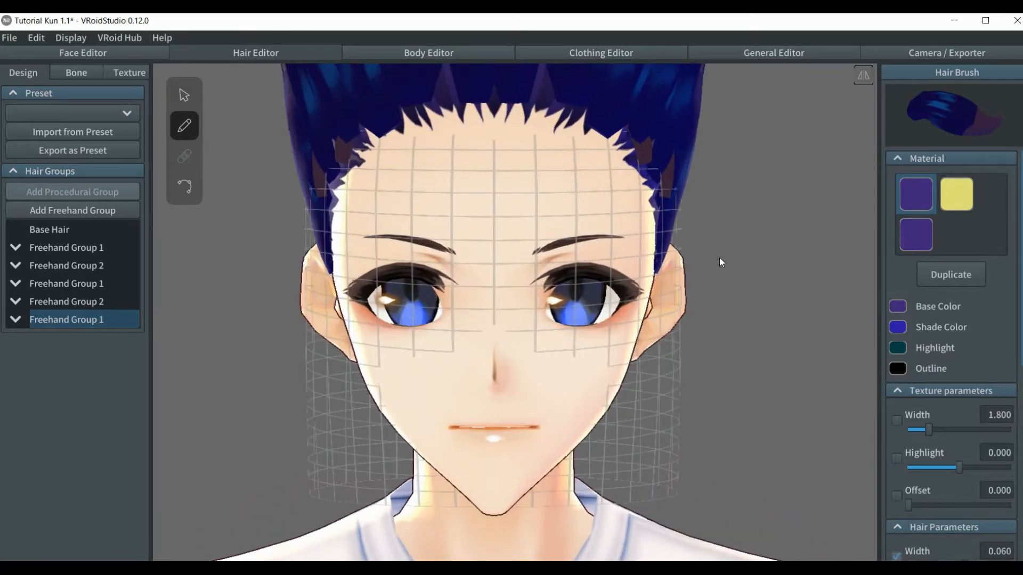
right_drag(721, 256, 704, 257)
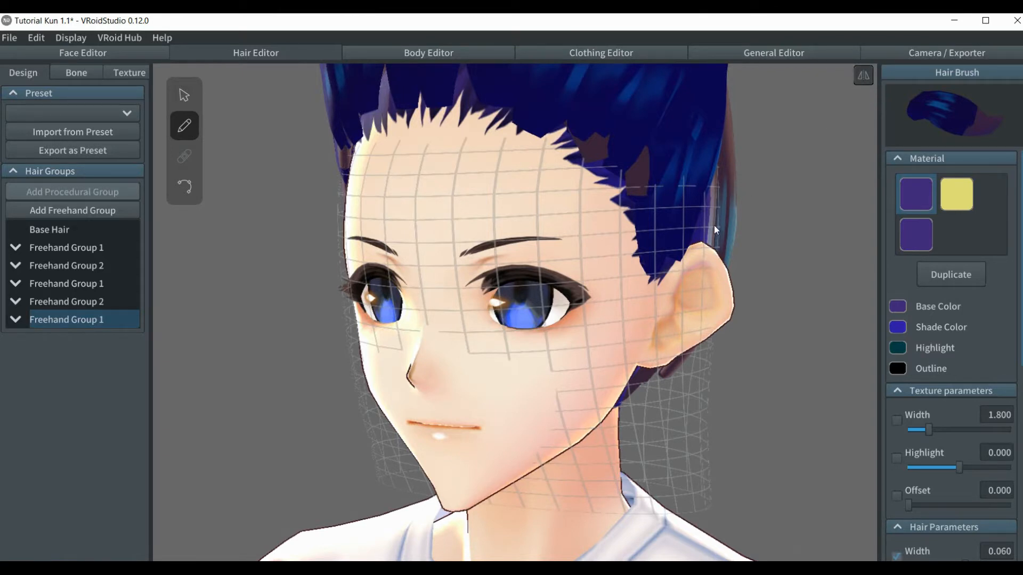
mouse_move(711, 226)
mouse_down()
mouse_move(587, 243)
mouse_move(405, 238)
mouse_move(408, 348)
mouse_move(467, 365)
mouse_move(610, 357)
mouse_move(625, 334)
mouse_move(610, 233)
mouse_up()
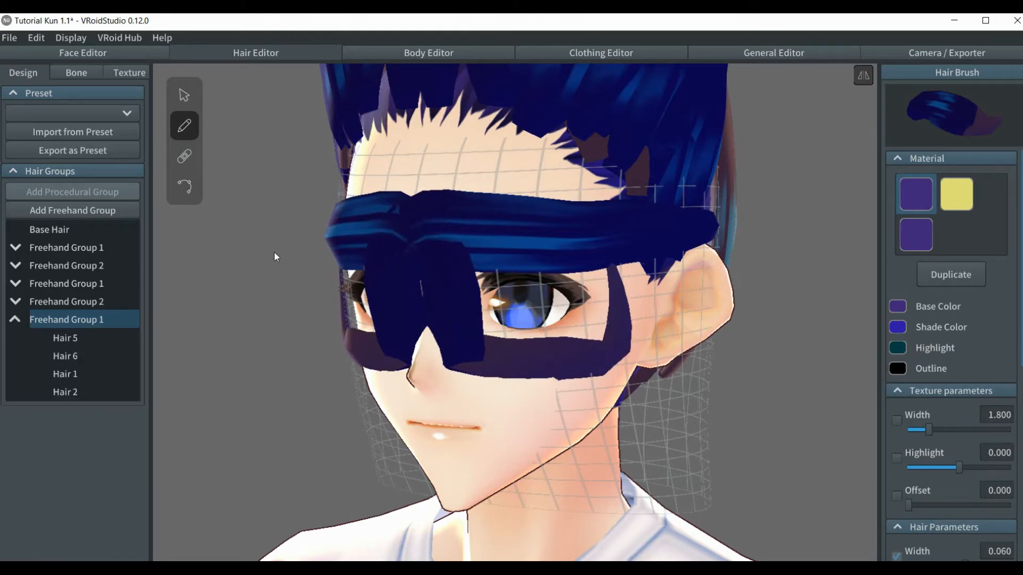
Extend the mask's brow band further back above the ear by moving its last control points.
right_drag(264, 260, 281, 259)
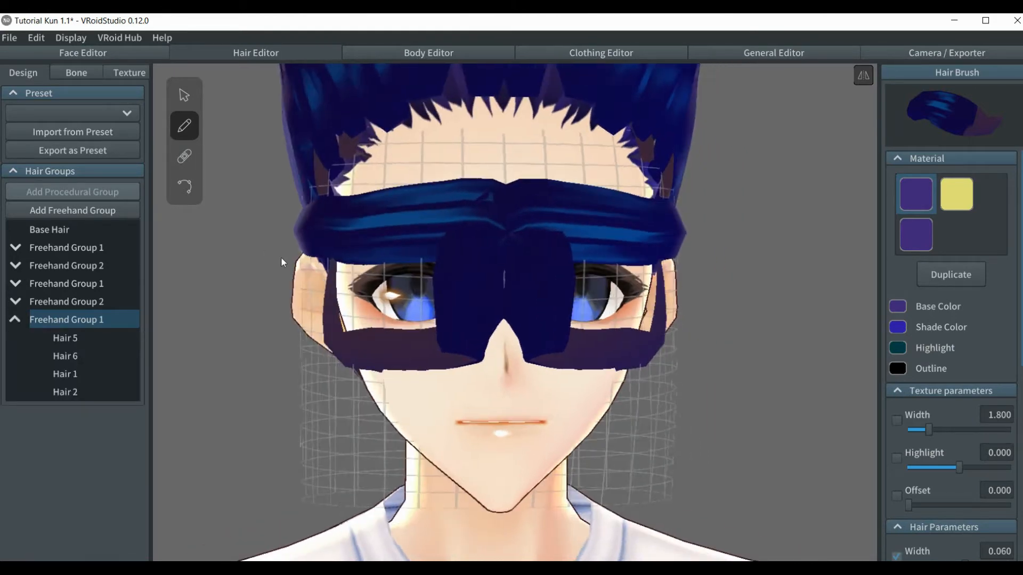
scroll(280, 258, down, 1)
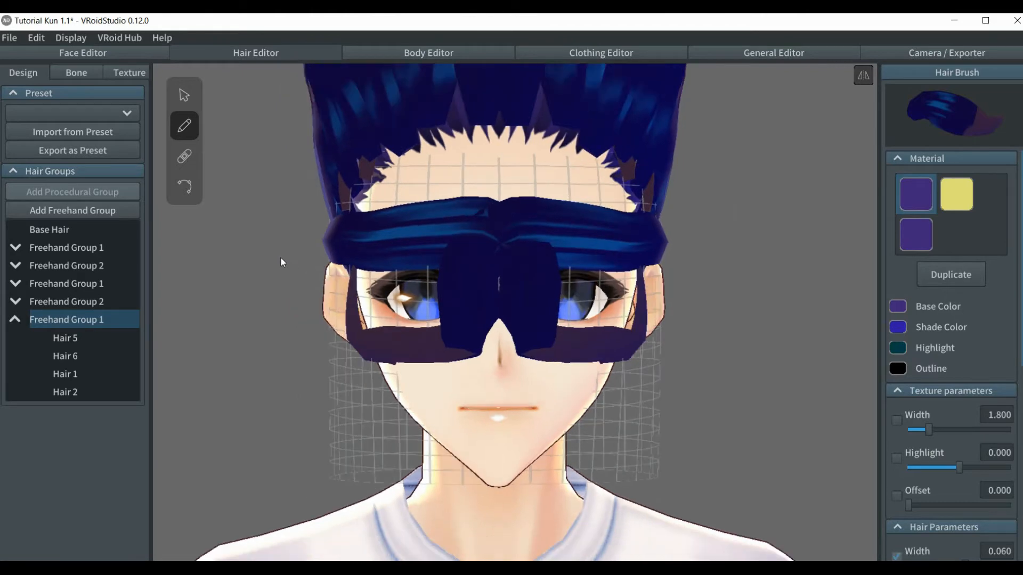
right_drag(253, 271, 293, 274)
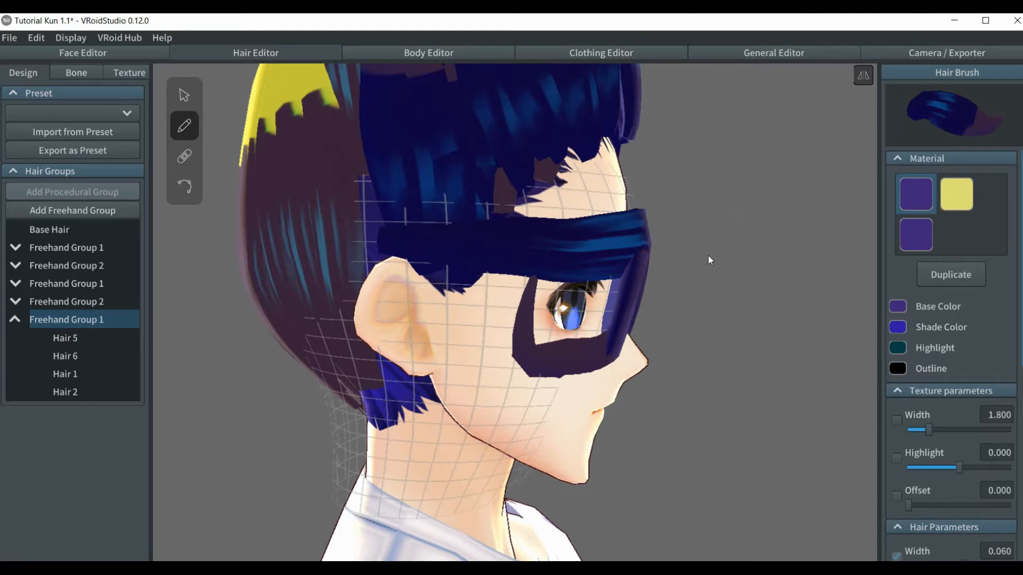
right_drag(708, 255, 621, 258)
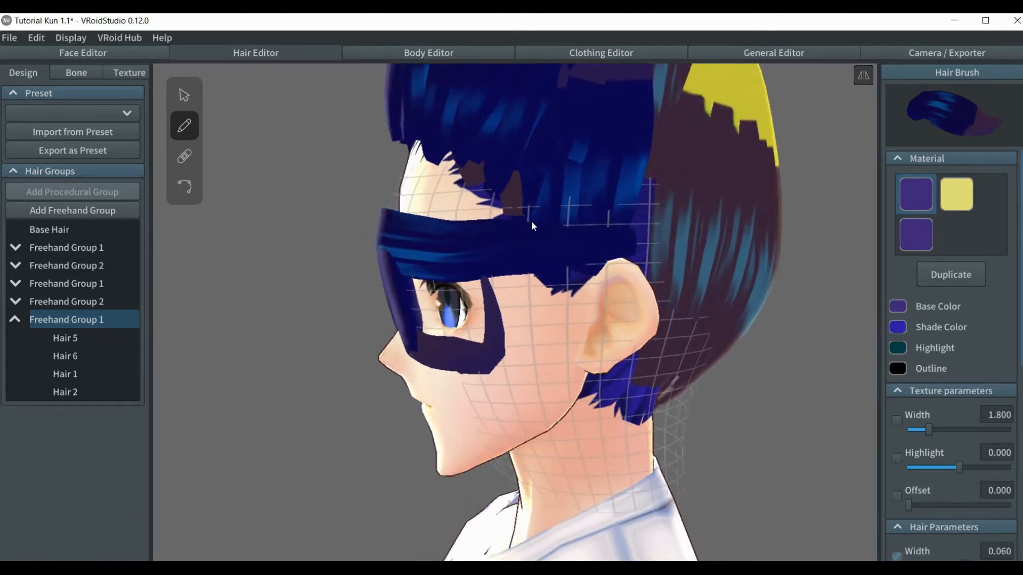
click(185, 187)
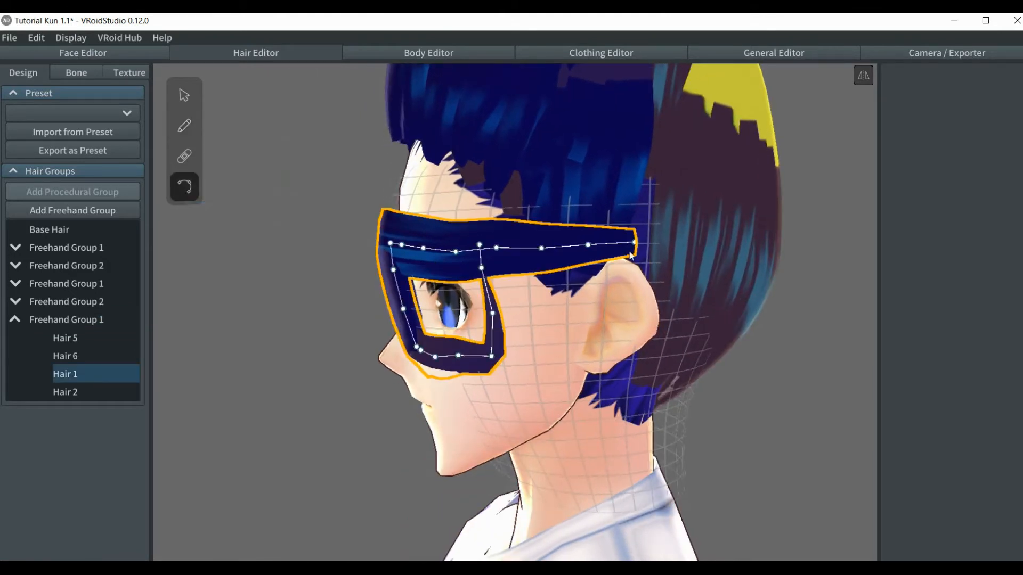
drag(634, 243, 652, 244)
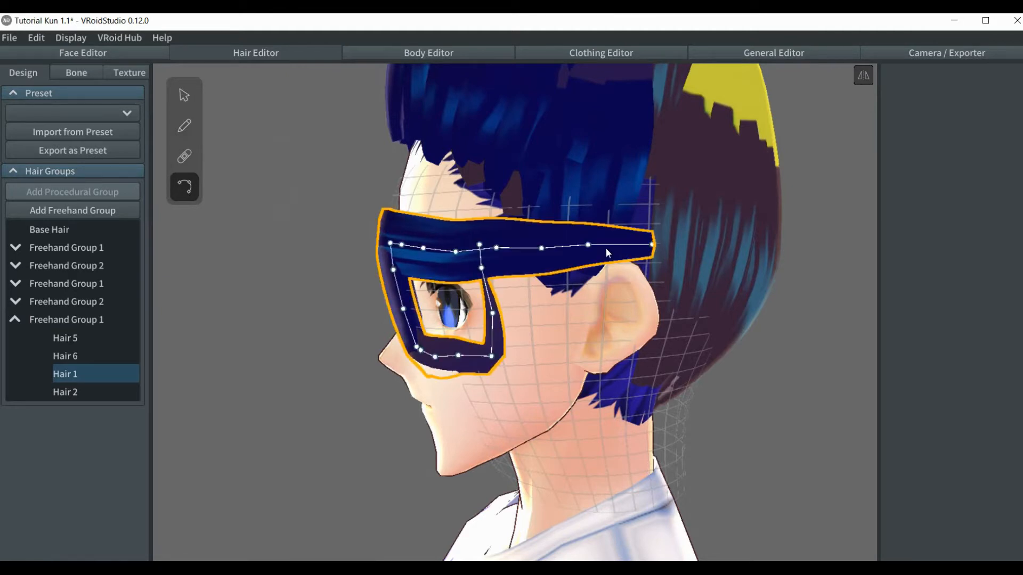
drag(588, 244, 599, 244)
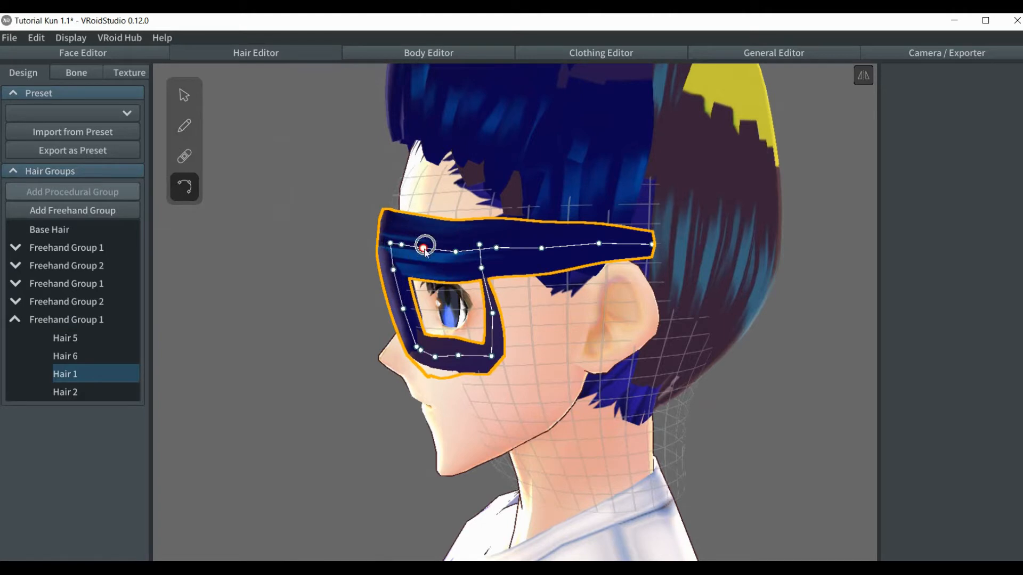
click(189, 196)
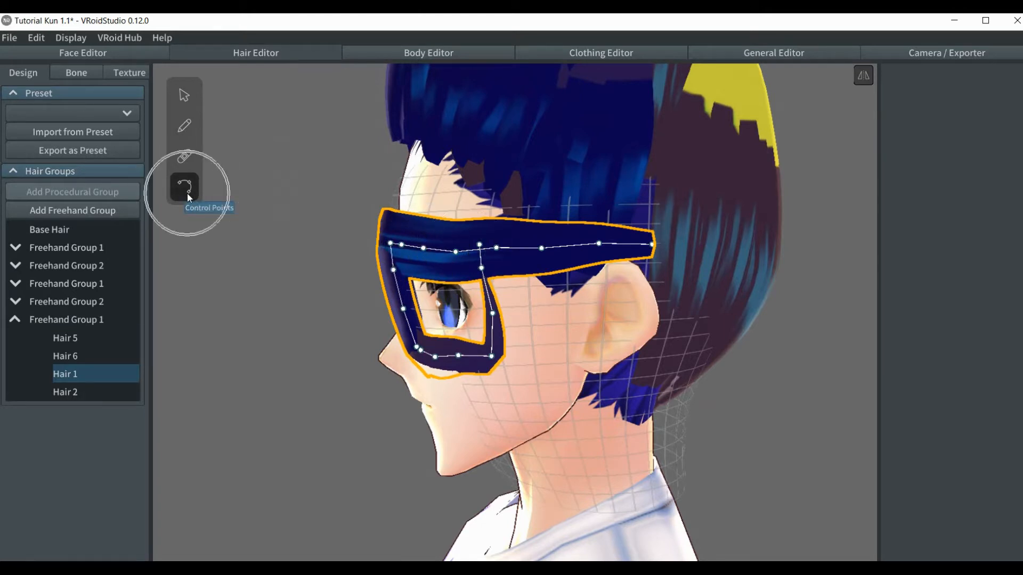
Narrow the mask's nose bridge by moving its control points towards the eye on their own side, clearing the opposite eye.
right_drag(296, 267, 334, 261)
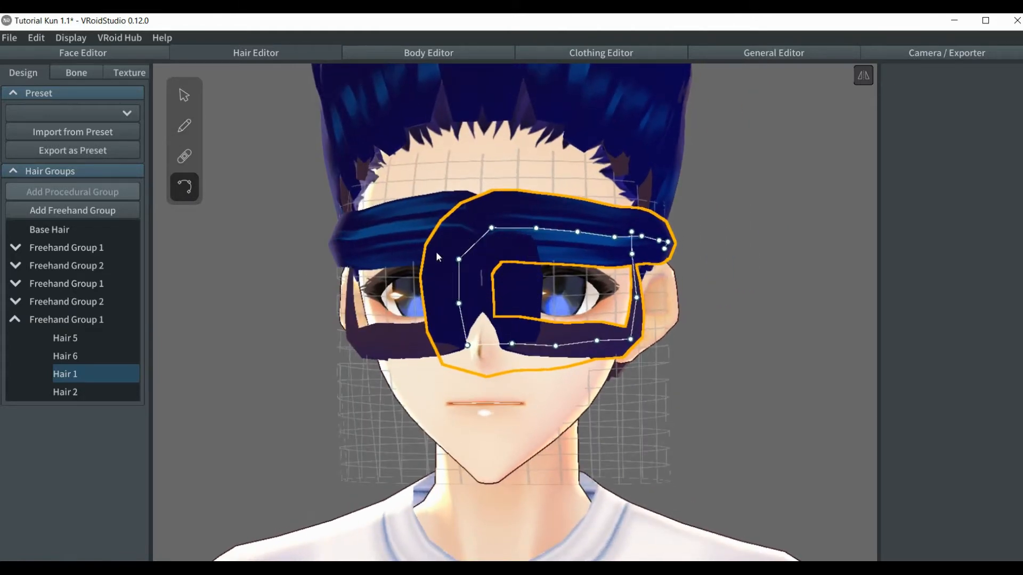
drag(461, 262, 471, 256)
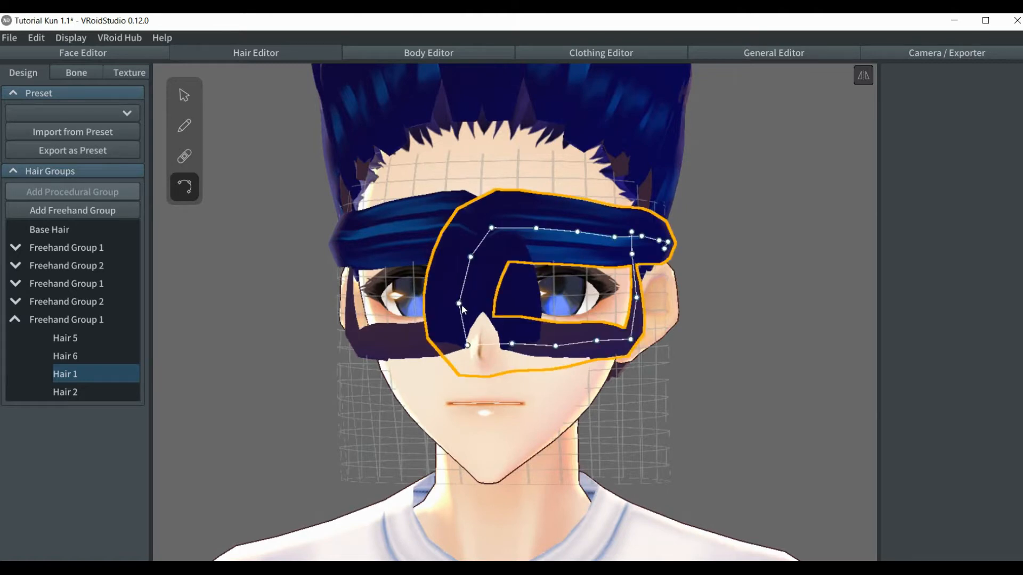
drag(461, 304, 474, 301)
drag(467, 345, 486, 296)
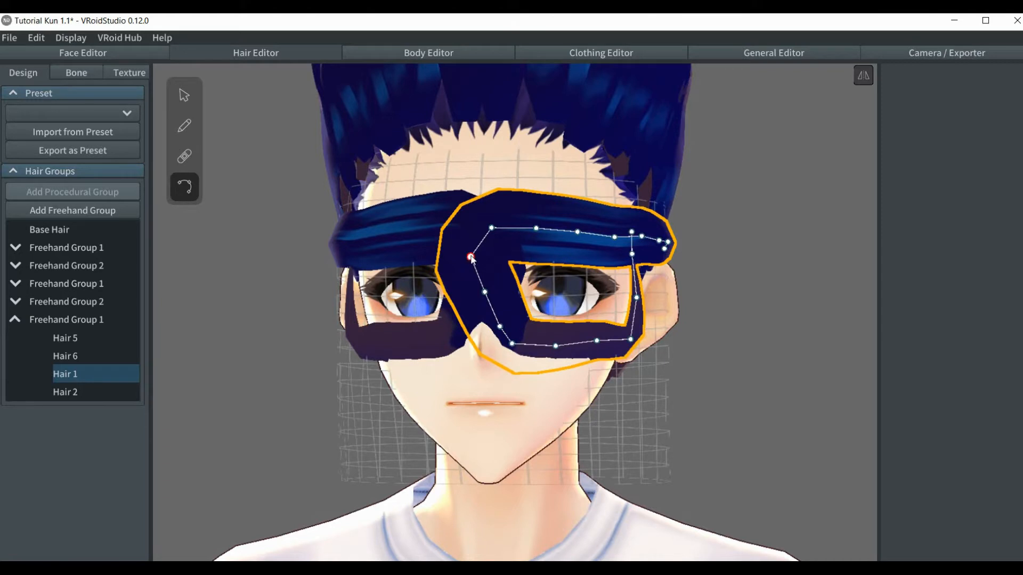
drag(472, 255, 483, 256)
click(697, 314)
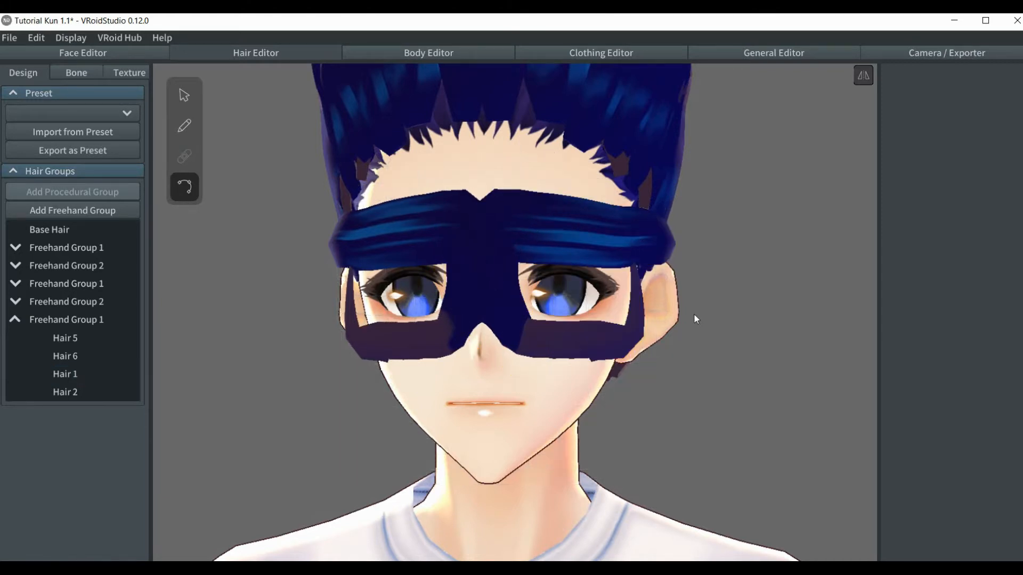
Round the mask's outer lower corner beside the eye by moving the control points along its outer edge.
right_drag(714, 308, 560, 305)
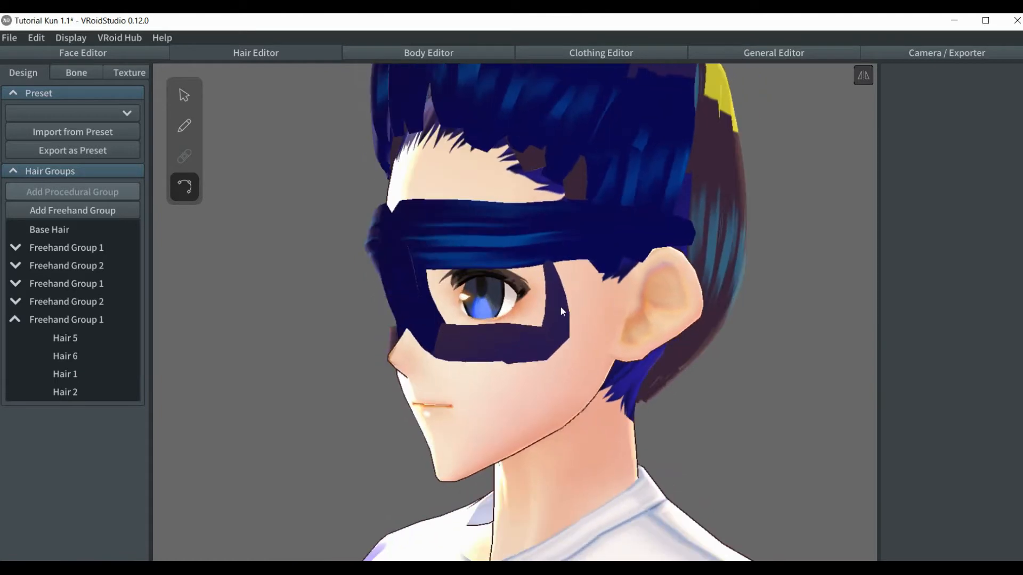
click(557, 306)
drag(542, 230, 515, 242)
drag(557, 300, 554, 234)
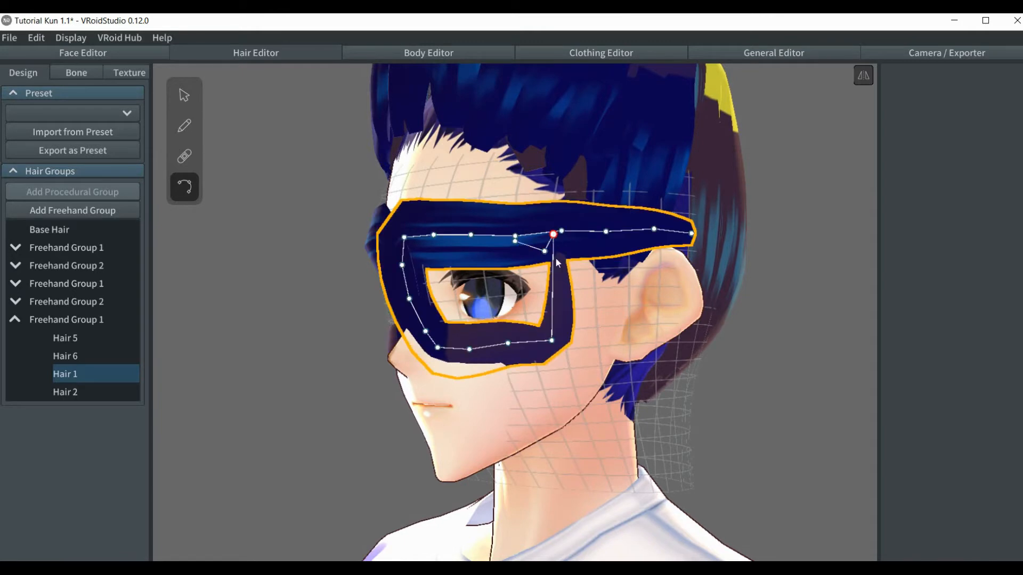
drag(552, 340, 563, 306)
click(318, 299)
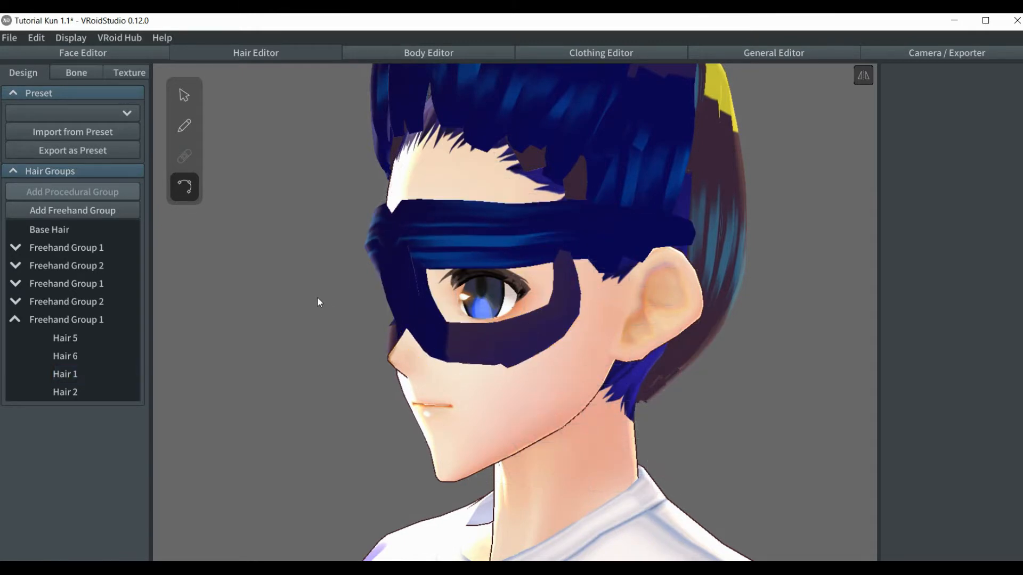
Undo the latest control-point moves on the mask's outer edge.
right_drag(330, 274, 358, 278)
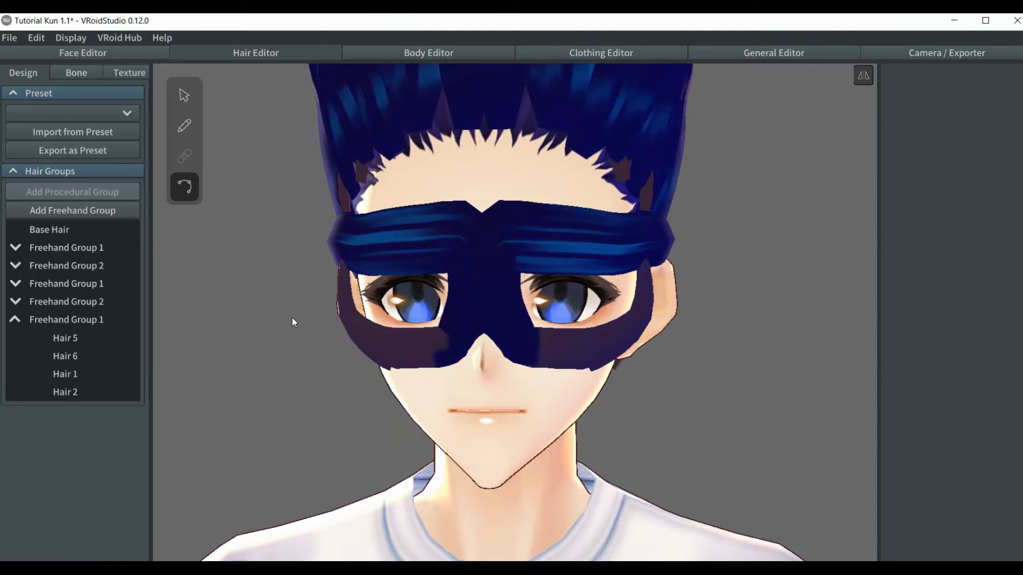
key(ctrl+z)
key(ctrl+z)
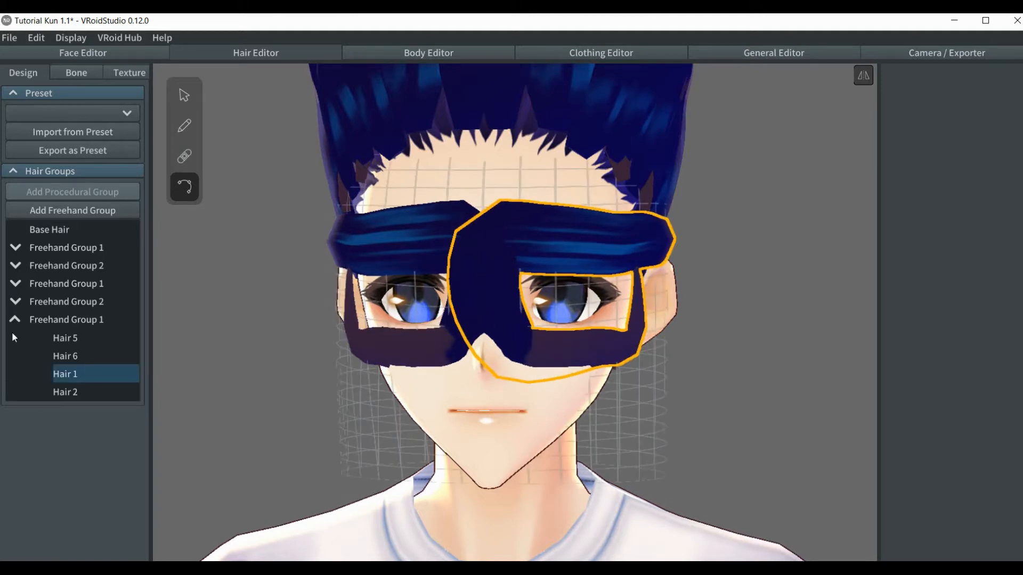
Delete the last Freehand Group 1 with the mask strands and collapse the strand list of Freehand Group 2.
right_click(53, 320)
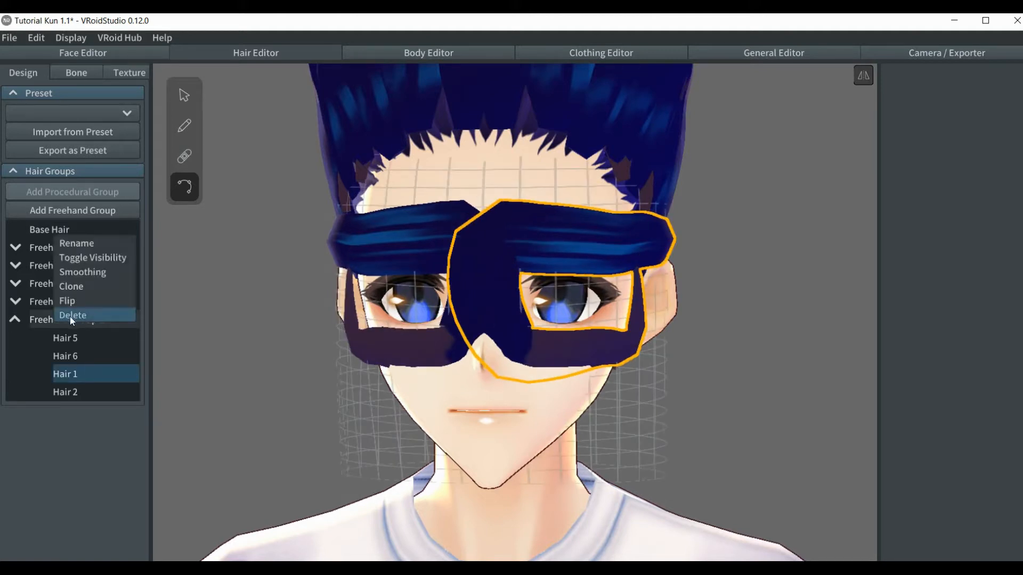
click(72, 315)
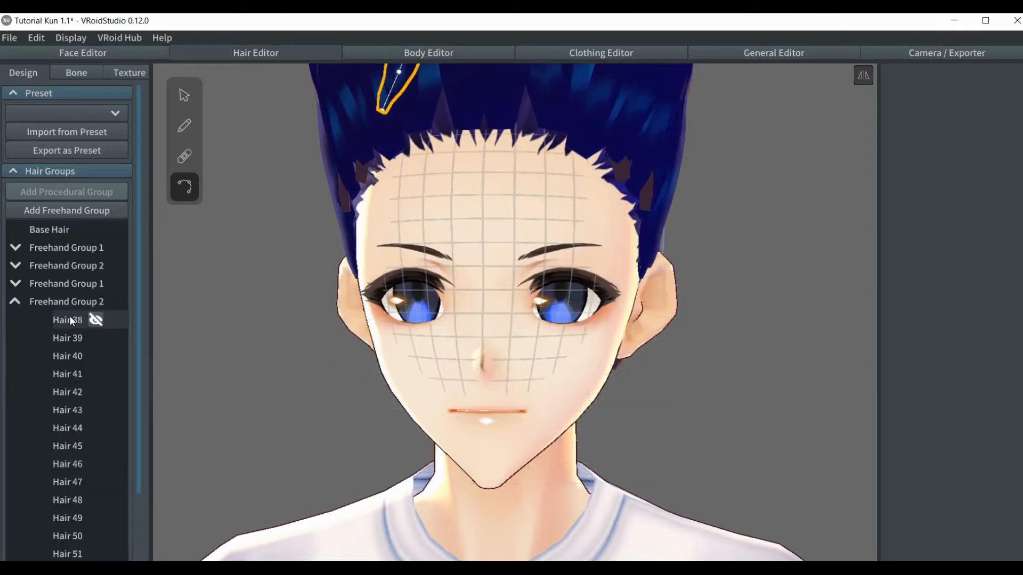
click(17, 302)
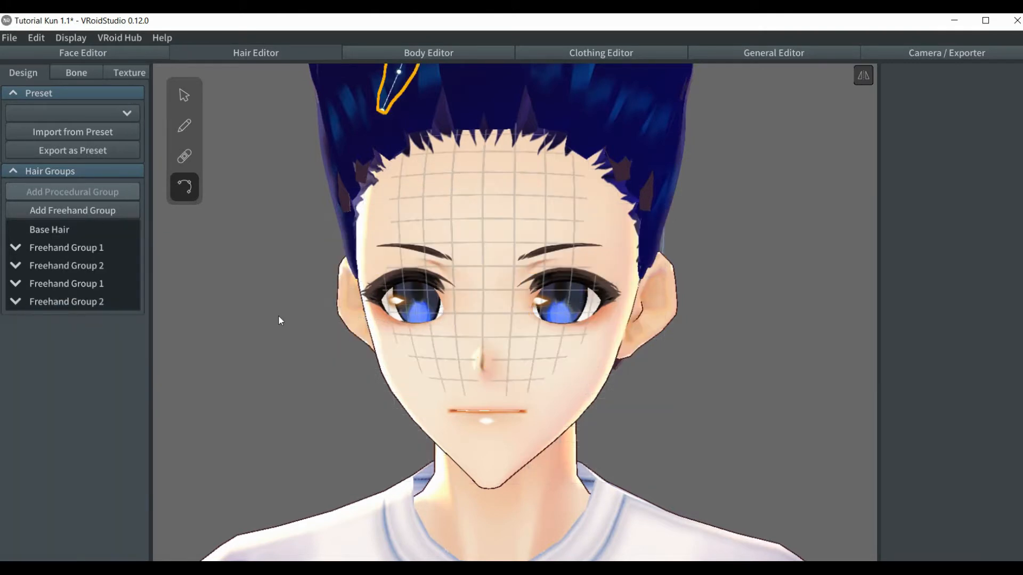
scroll(278, 317, down, 5)
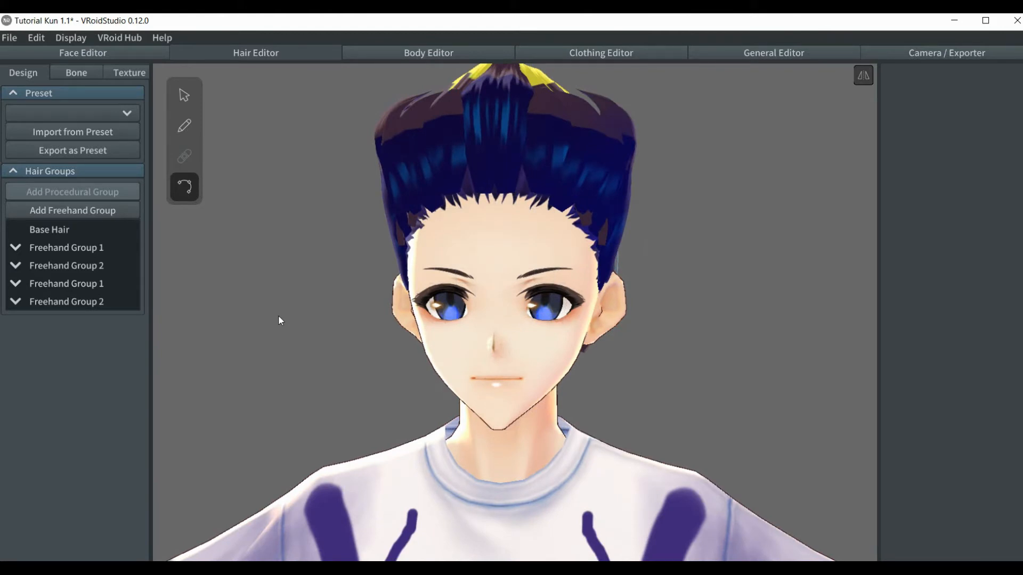
Add a new freehand hair group and open the Default Image layer of the third hair texture for painting.
click(81, 212)
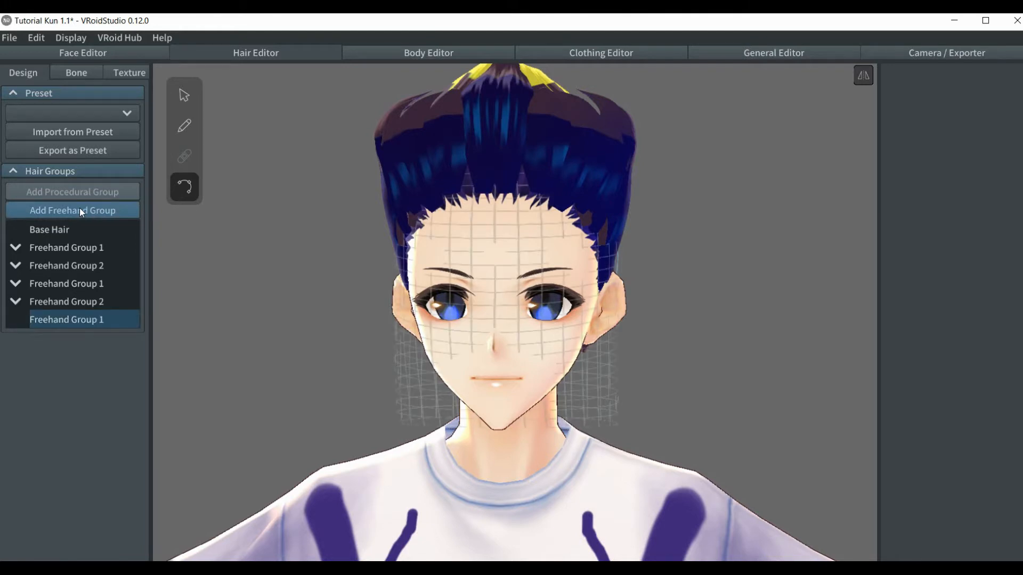
click(137, 72)
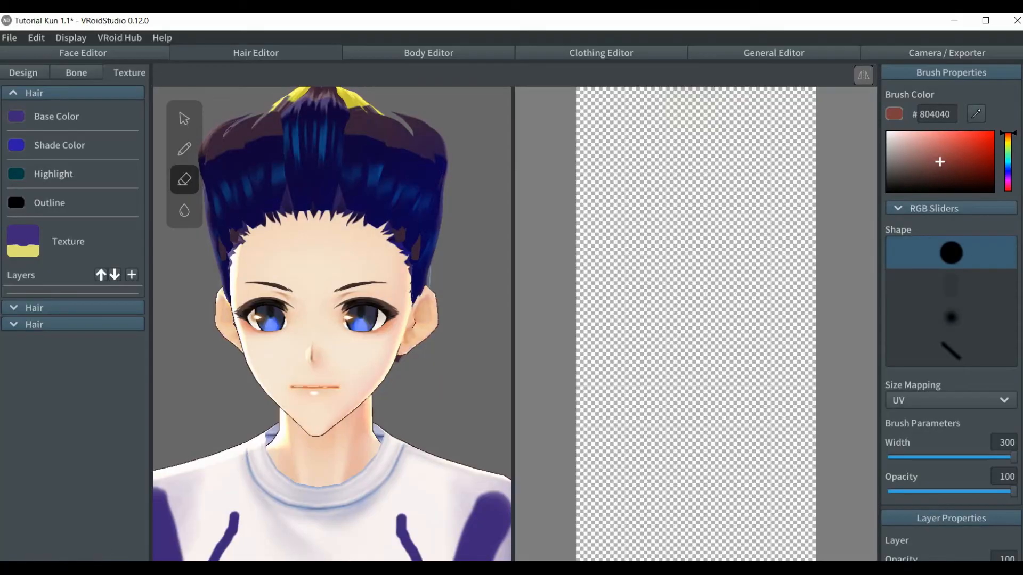
key(ctrl)
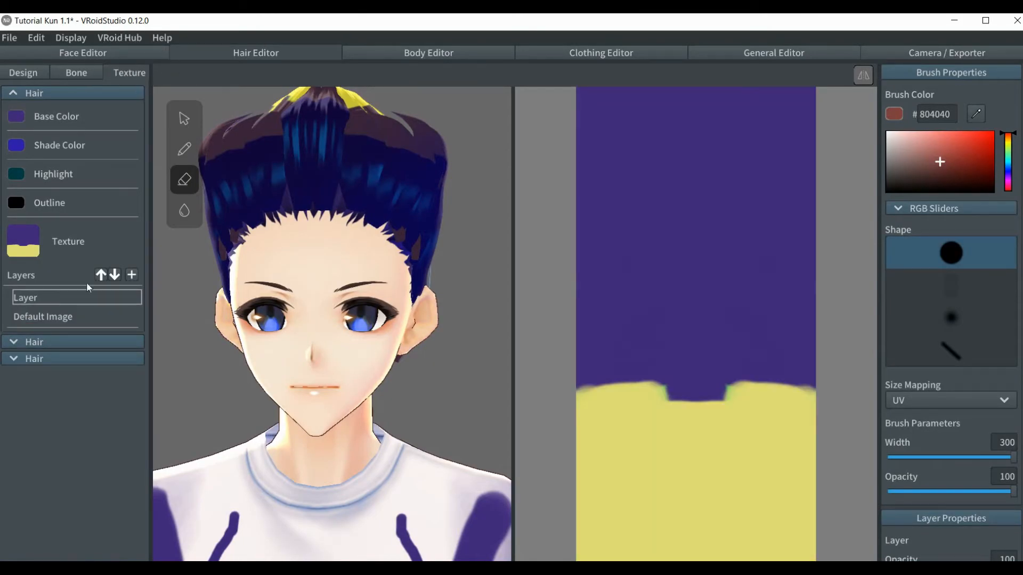
click(13, 95)
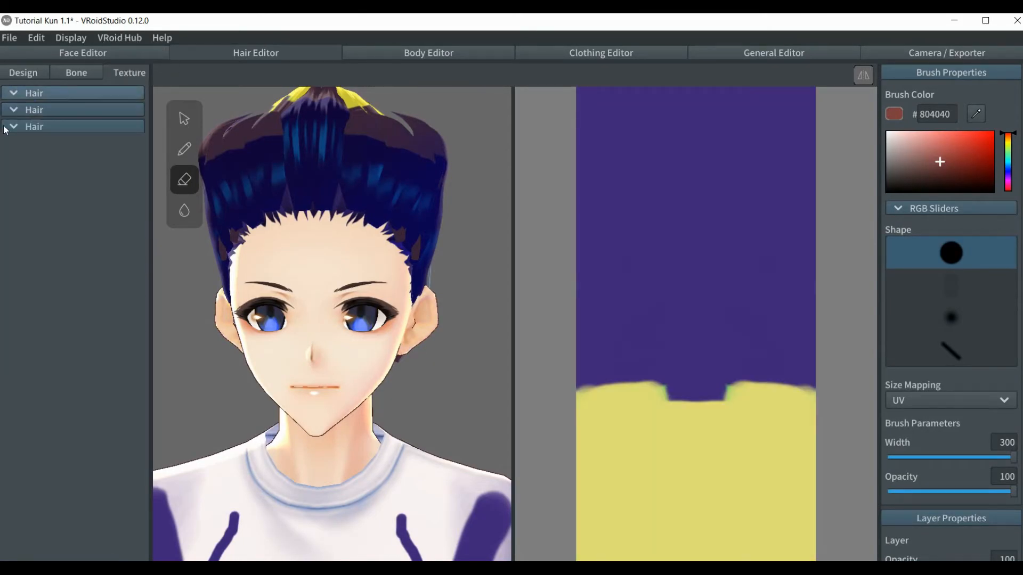
click(13, 128)
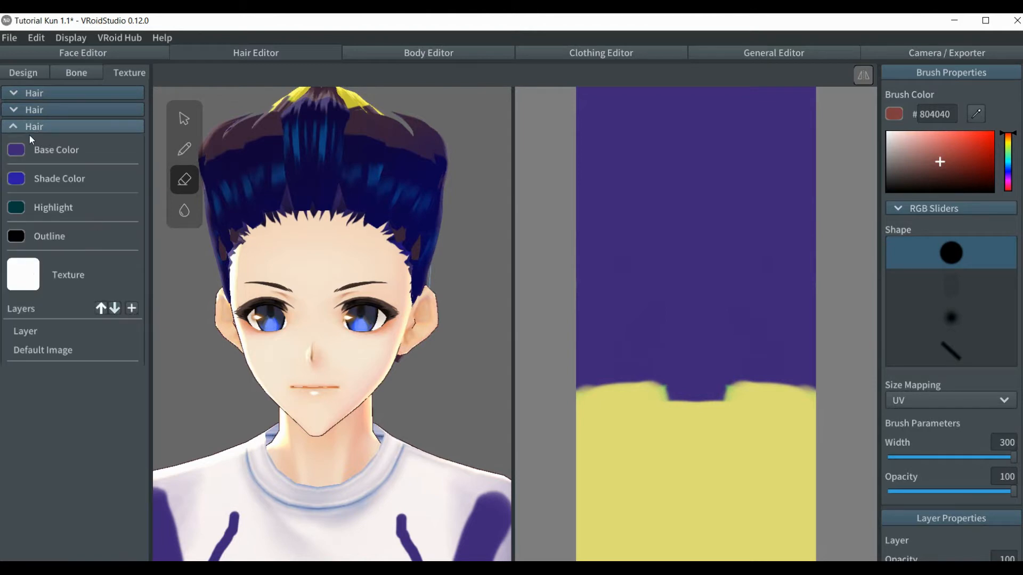
click(52, 350)
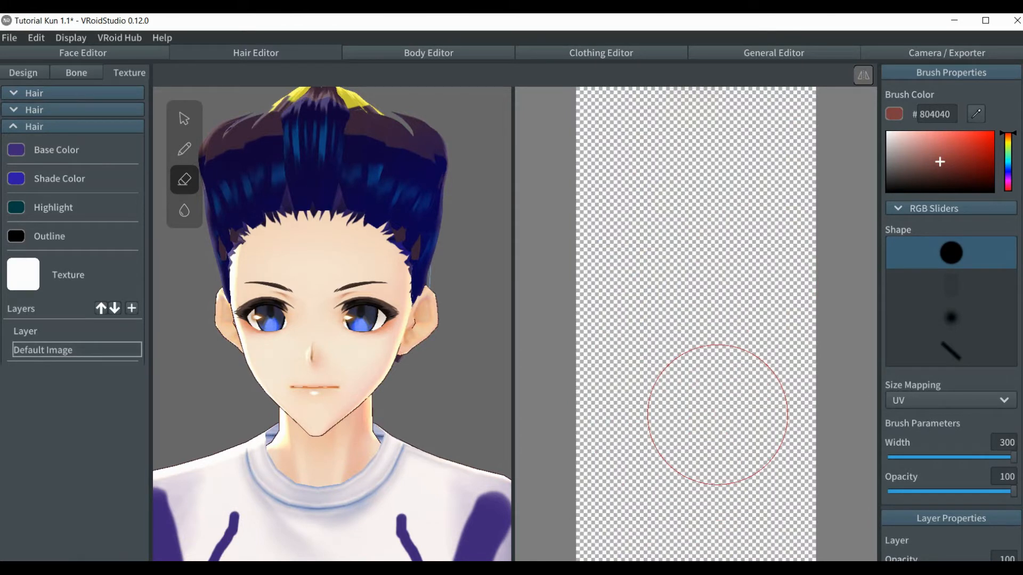
Paint a b-shaped outline, a stem with a closed rectangular loop, on the transparent texture using color 804040 and brush width 72.
drag(959, 456, 950, 458)
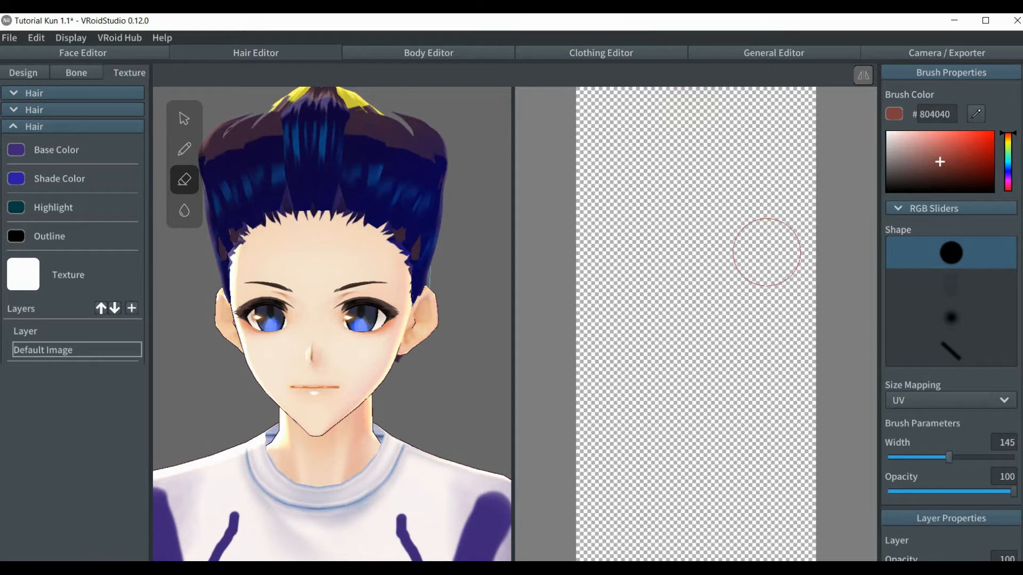
click(922, 457)
drag(920, 456, 918, 456)
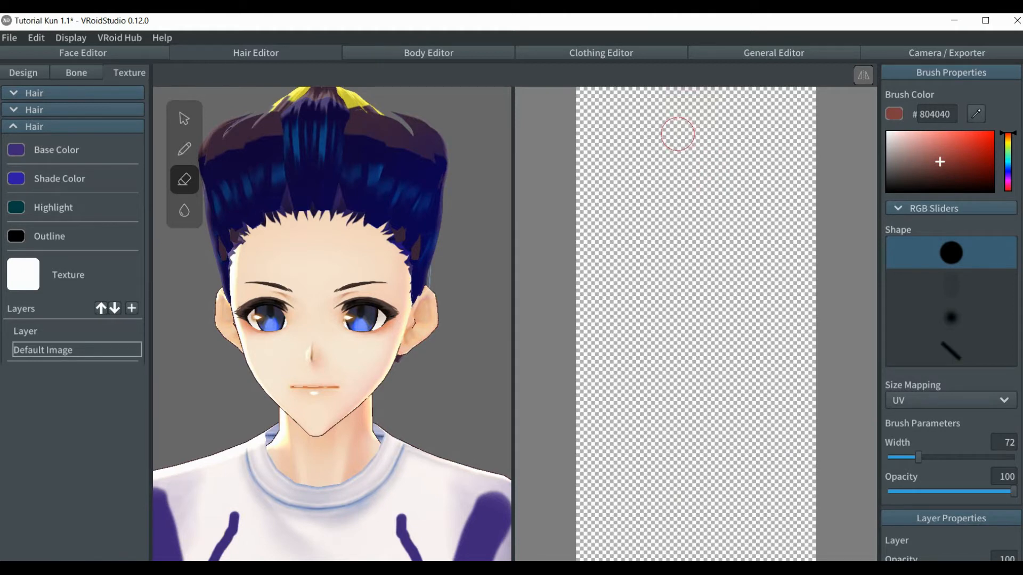
click(187, 154)
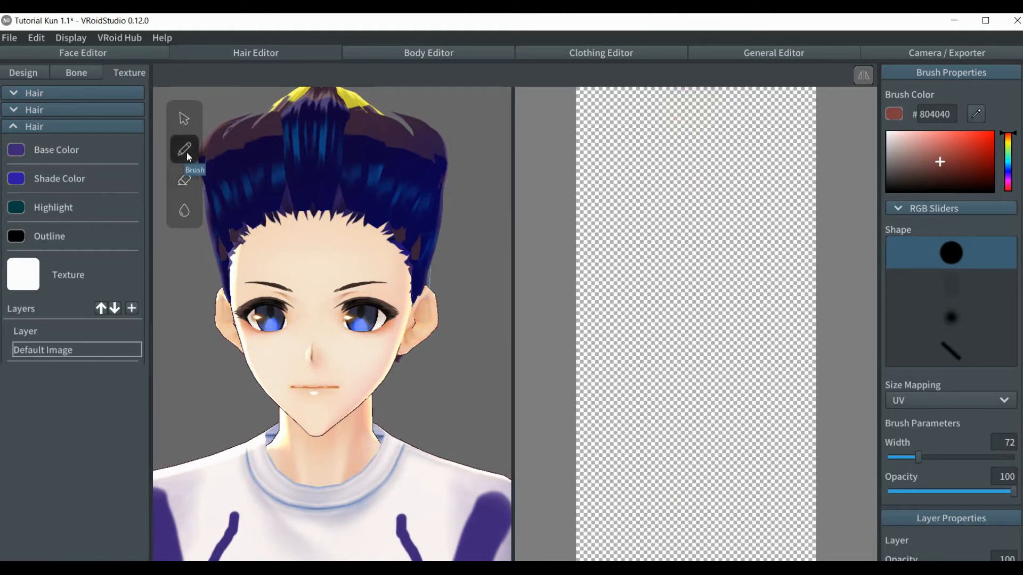
mouse_move(655, 124)
mouse_down()
mouse_move(660, 390)
mouse_move(681, 411)
mouse_move(719, 406)
mouse_move(751, 387)
mouse_move(748, 296)
mouse_move(732, 250)
mouse_move(664, 254)
mouse_up()
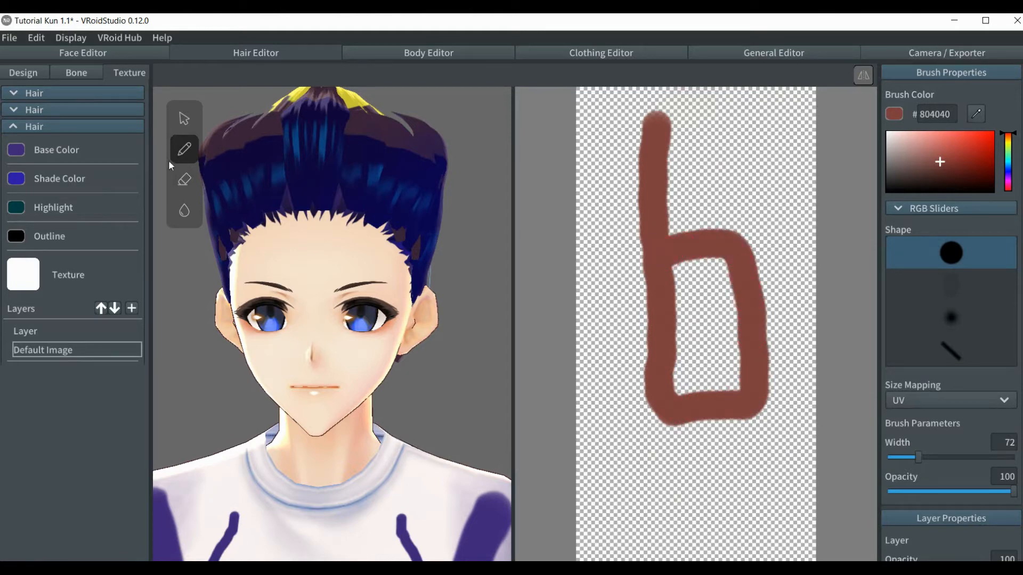
Undo a test strand drawn across the brows in the new group and assign the third hair material to the hair brush.
click(26, 72)
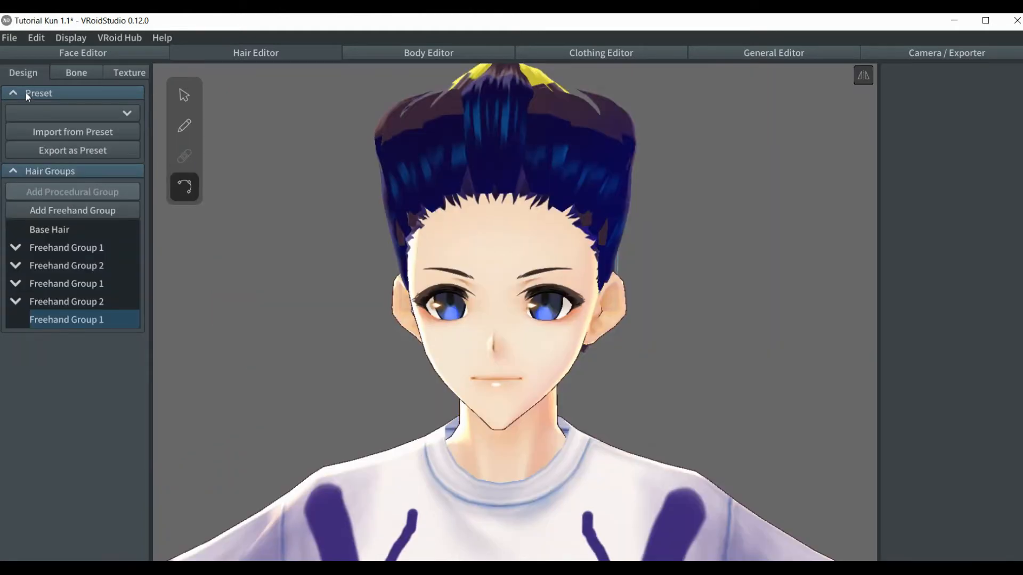
click(186, 129)
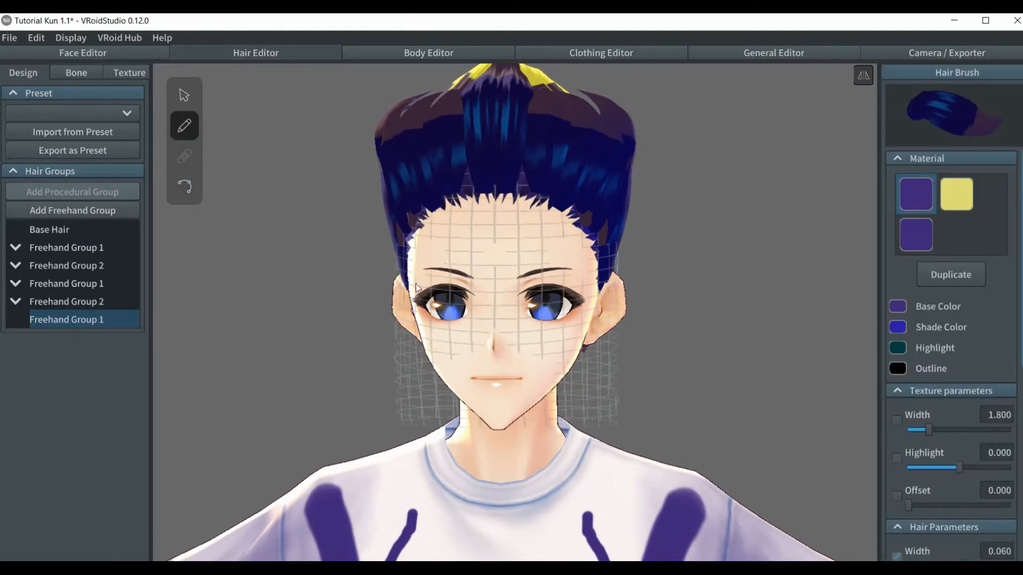
drag(409, 275, 592, 295)
key(ctrl+z)
click(924, 239)
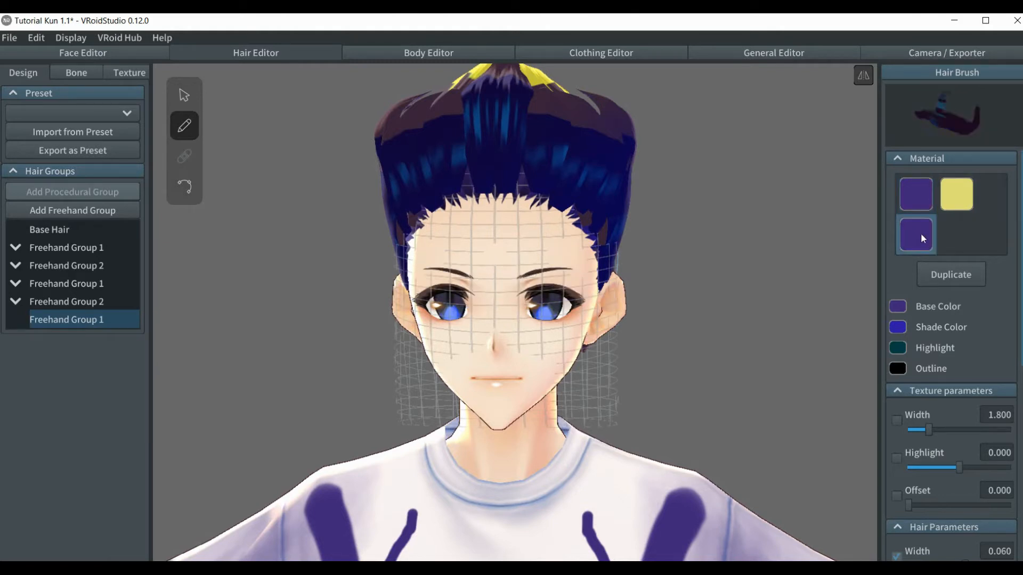
Review the painted Default Image layer of the third hair texture.
key(ctrl)
key(ctrl)
click(126, 72)
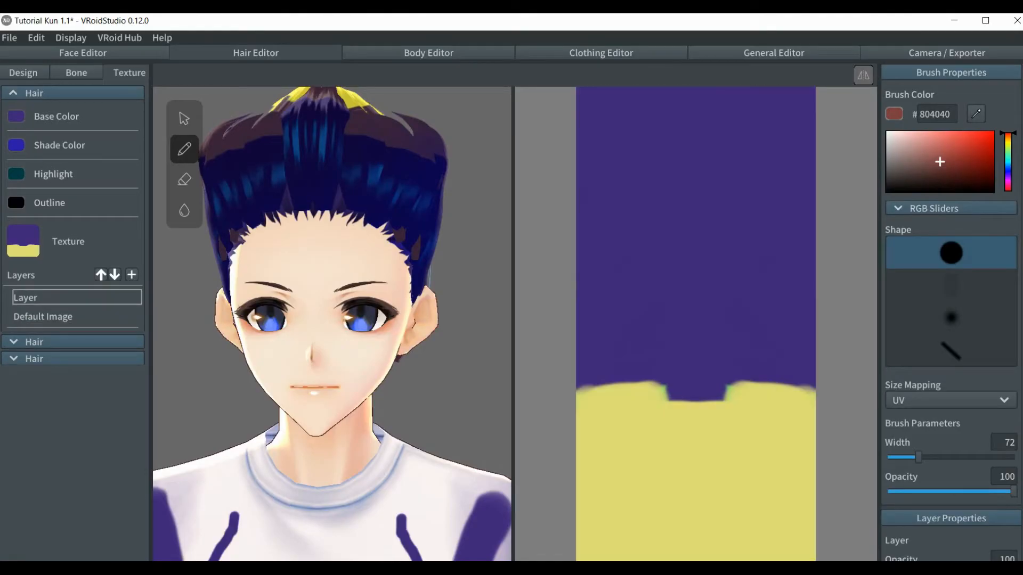
click(15, 96)
click(17, 127)
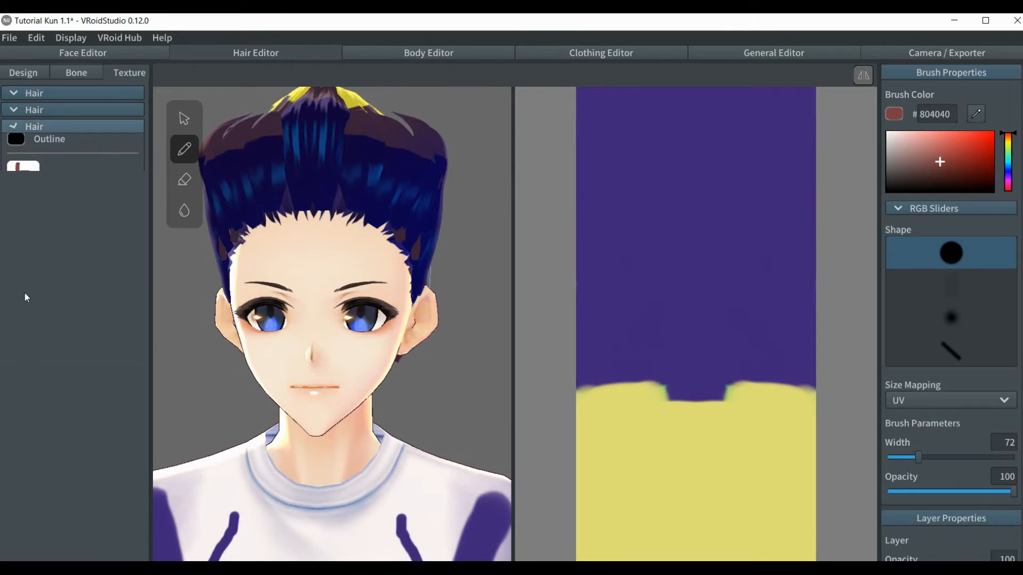
click(59, 351)
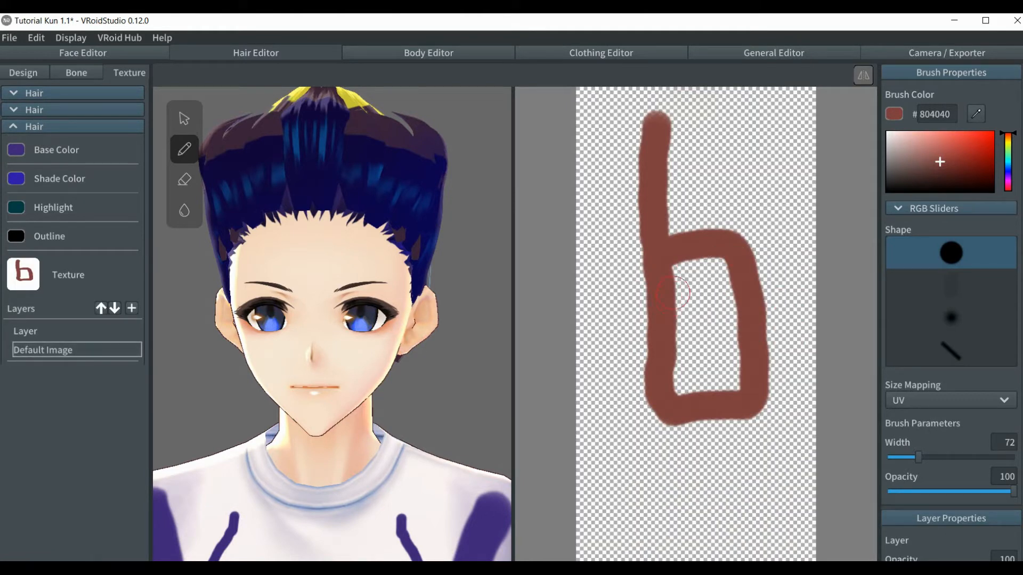
Draw a freehand strand from the character's left temple across the brow to the opposite eye, undoing the earlier tries.
click(21, 75)
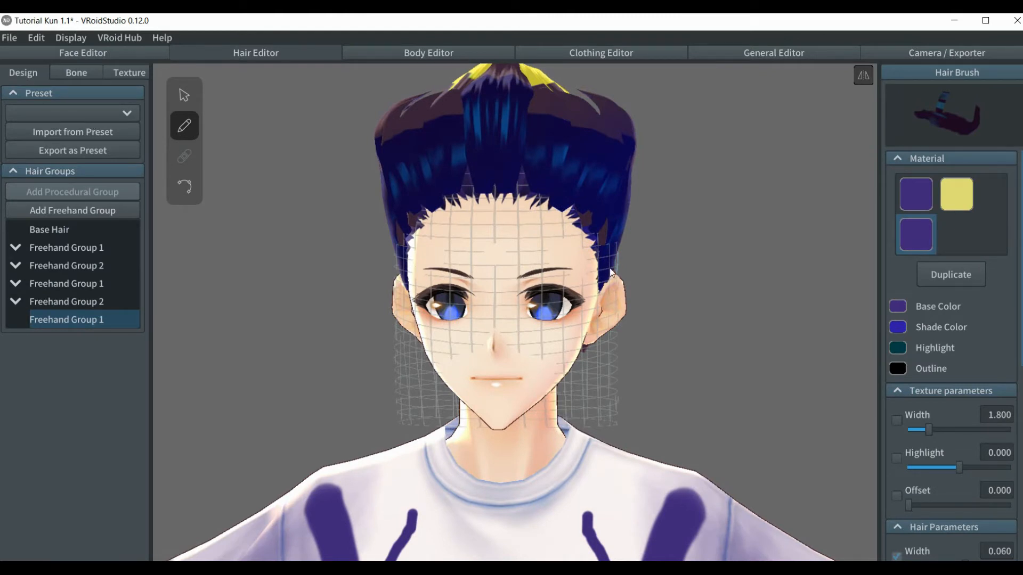
mouse_move(611, 272)
mouse_down()
mouse_move(457, 260)
mouse_move(426, 272)
mouse_move(391, 309)
mouse_up()
key(ctrl+z)
drag(620, 272, 425, 288)
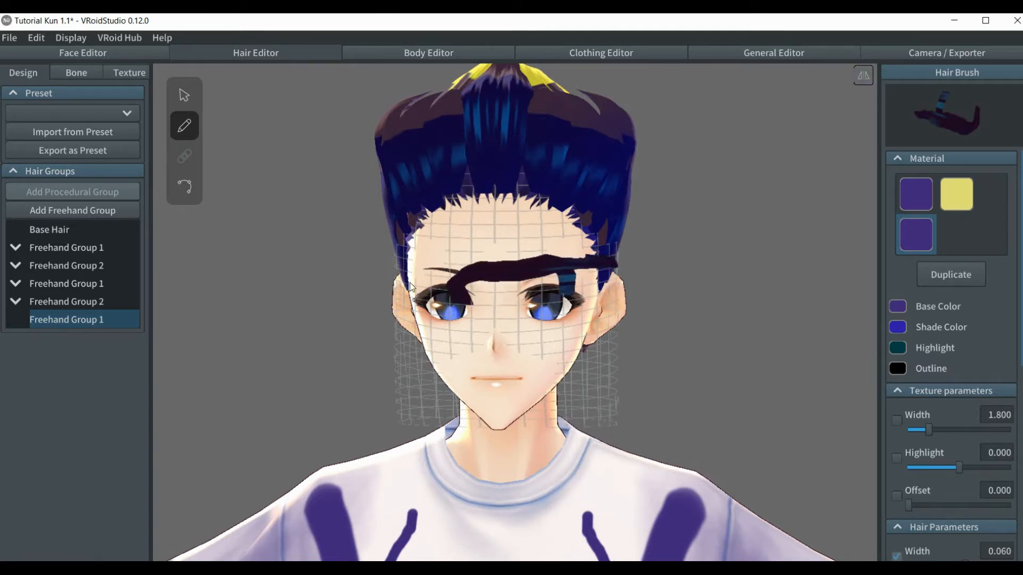
key(ctrl+z)
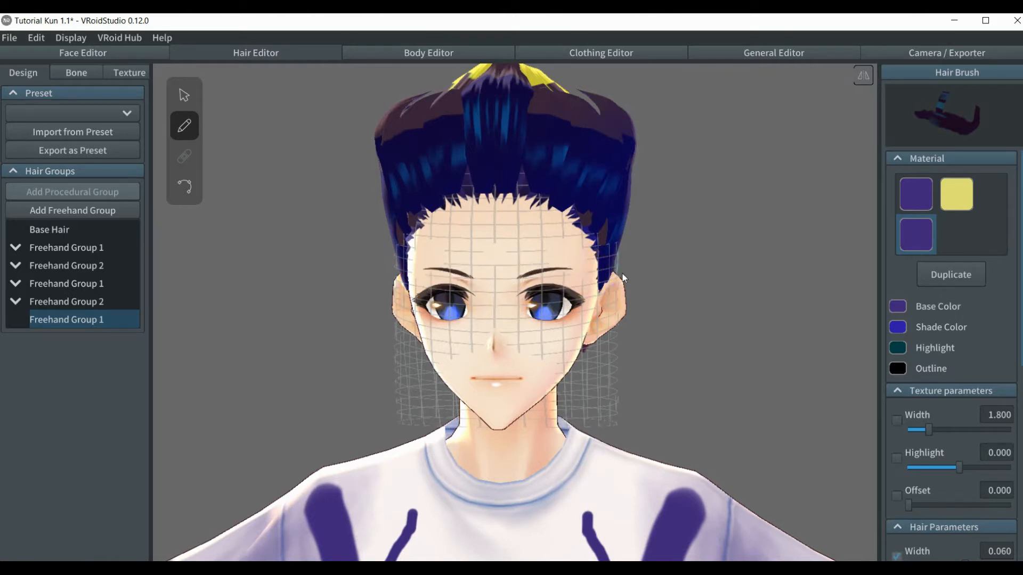
drag(618, 270, 441, 286)
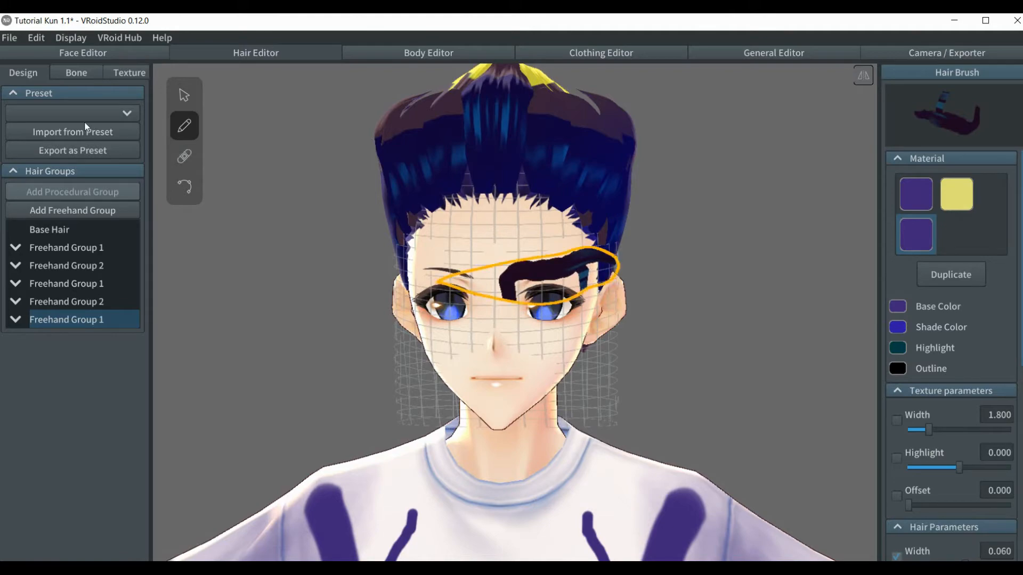
Shift the loop's right side inward on the third hair's Default Image by erasing its outer edge and repainting its inner edge.
click(128, 73)
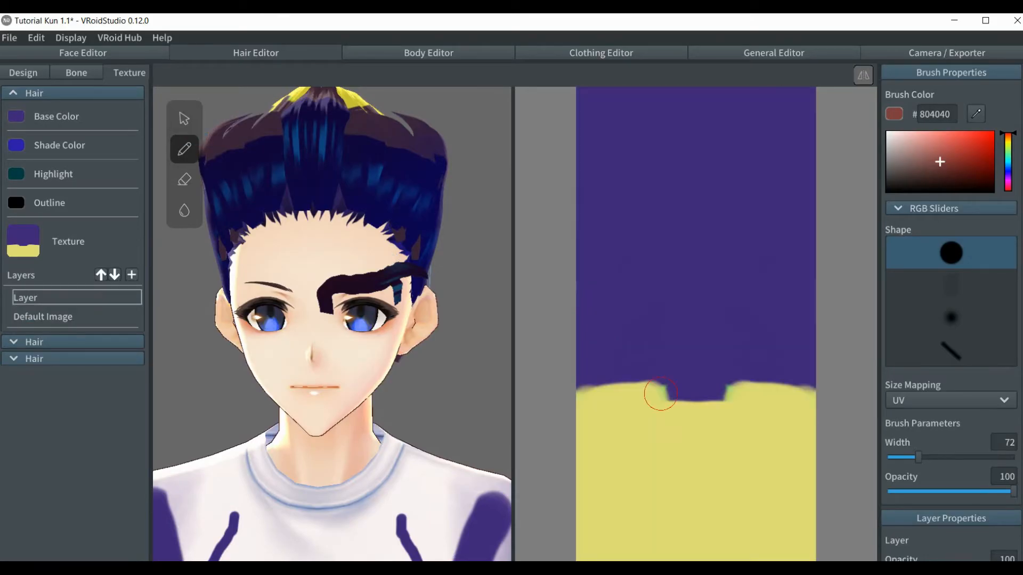
click(32, 88)
click(12, 126)
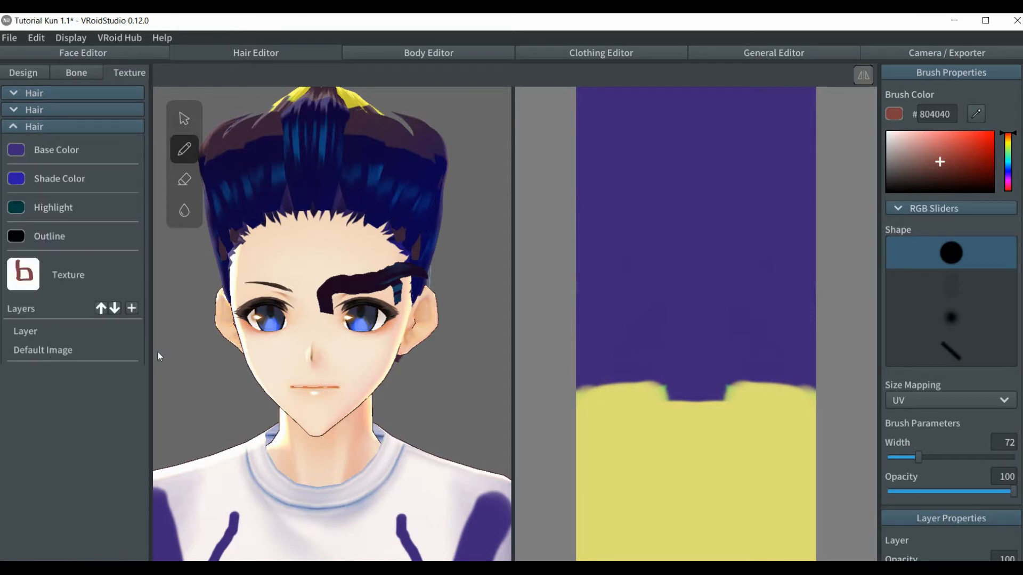
double_click(72, 351)
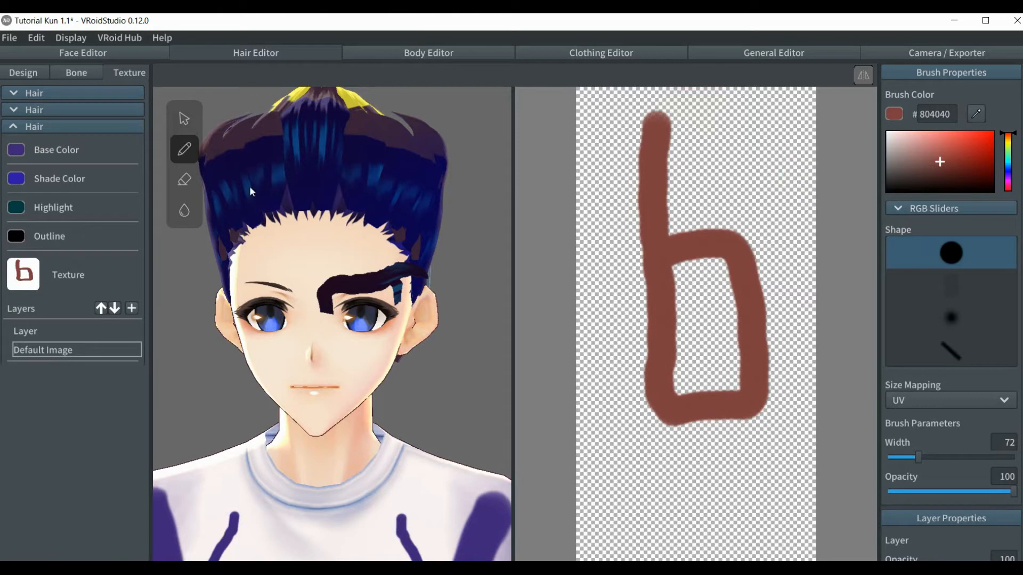
click(183, 181)
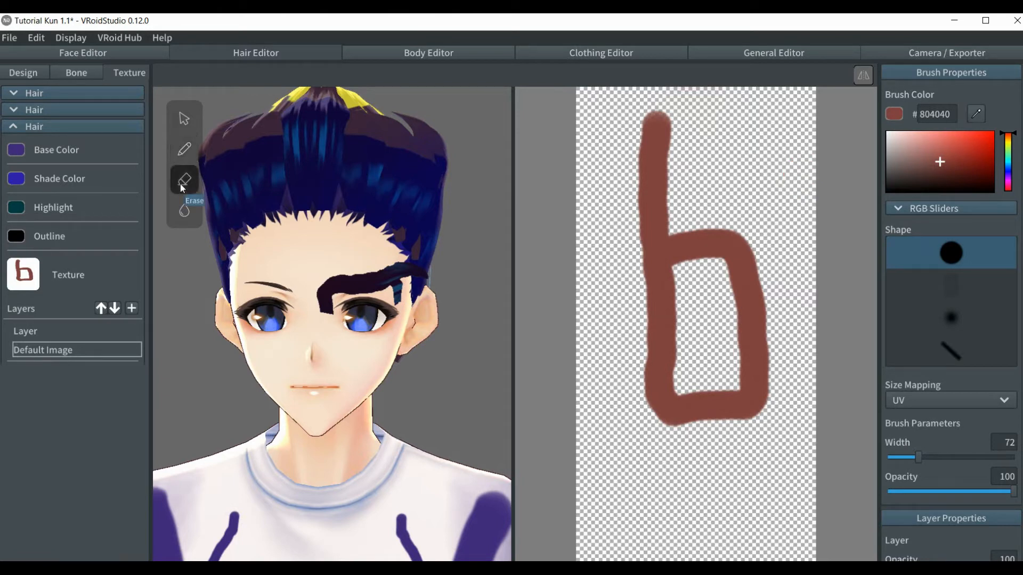
click(183, 186)
drag(759, 232, 766, 428)
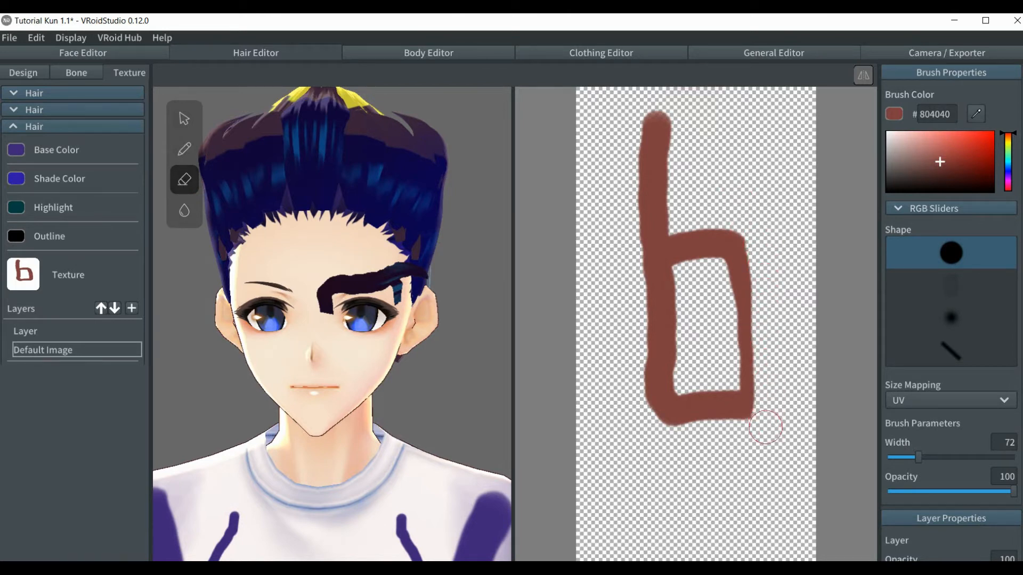
click(178, 143)
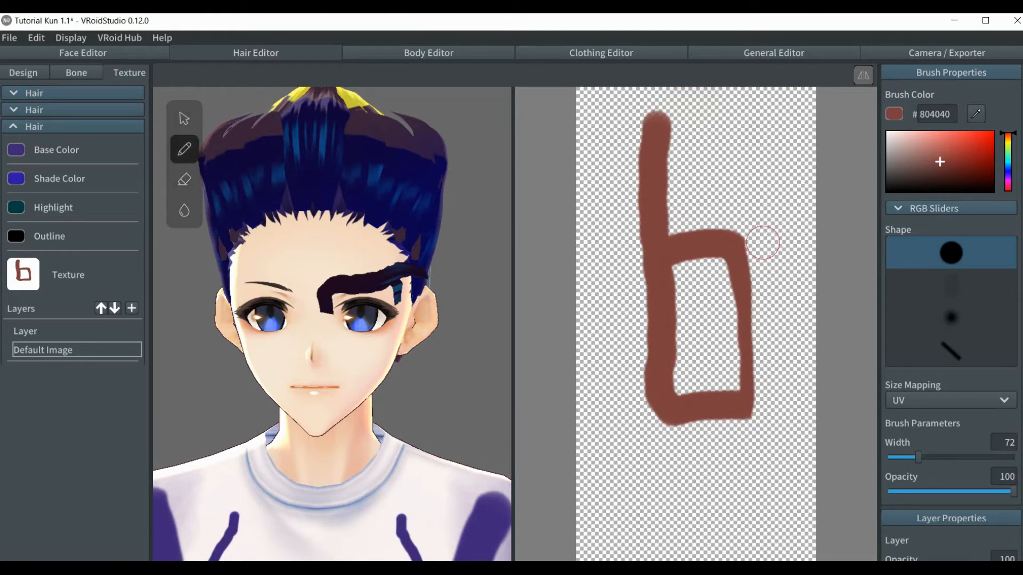
drag(722, 250, 733, 399)
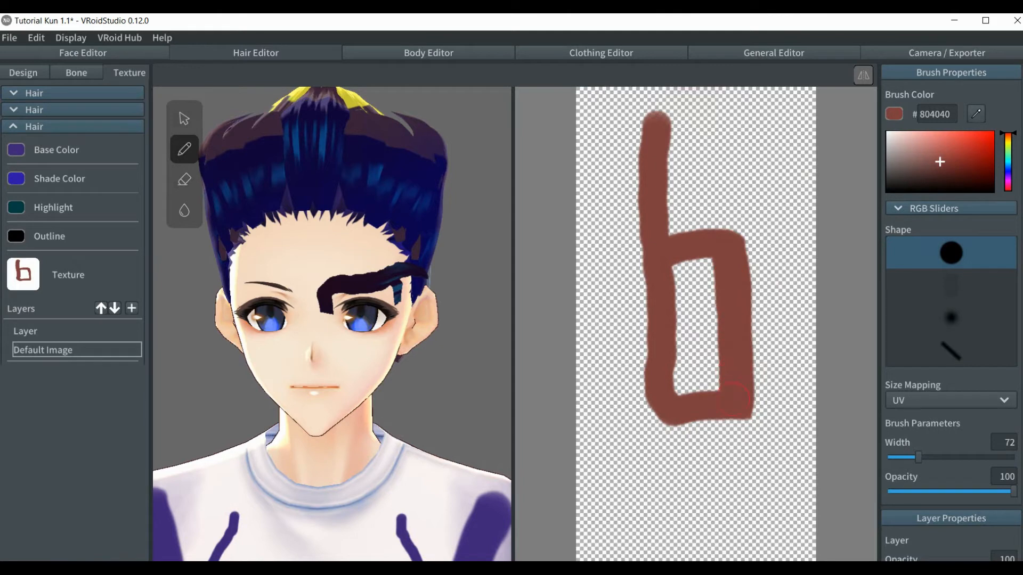
Paint a short stub left of the loop and thicken the shape's stem and left side outward along their full length.
mouse_move(645, 318)
mouse_down()
mouse_move(603, 325)
mouse_move(619, 325)
mouse_up()
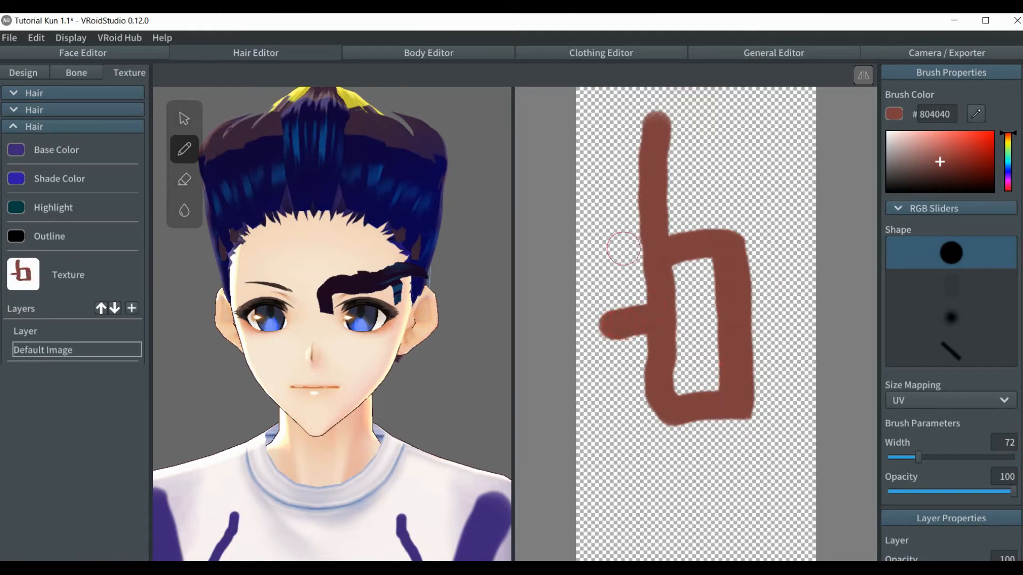
mouse_move(644, 118)
mouse_down()
mouse_move(634, 194)
mouse_move(649, 273)
mouse_move(639, 301)
mouse_move(651, 423)
mouse_move(631, 247)
mouse_move(643, 186)
mouse_move(627, 125)
mouse_move(612, 154)
mouse_move(621, 212)
mouse_up()
key(ctrl+z)
mouse_move(633, 130)
mouse_down()
mouse_move(640, 120)
mouse_move(642, 408)
mouse_move(664, 413)
mouse_up()
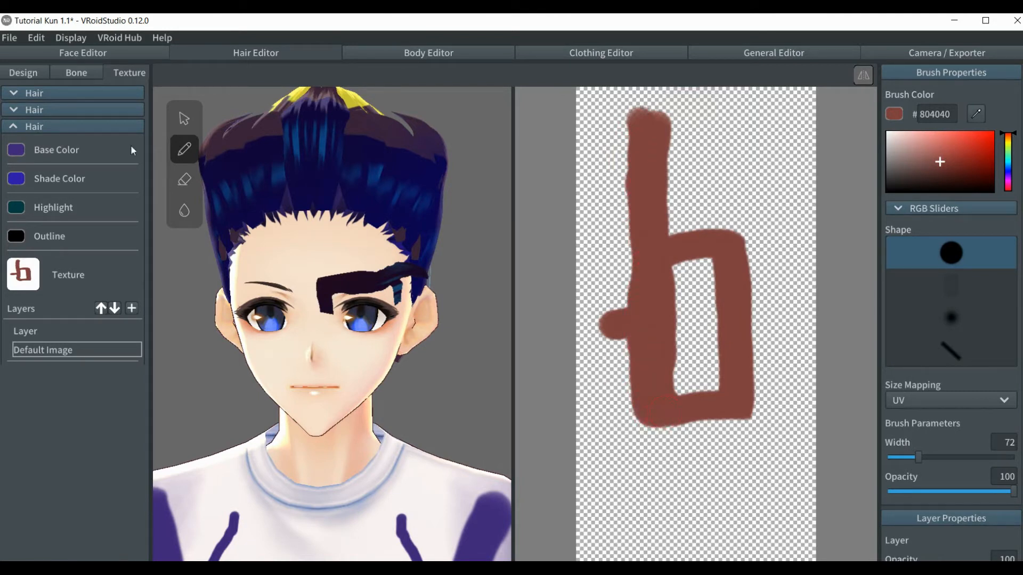
Erase the loop's right side, the inner edge of its left side and the stub protruding from the stem.
click(179, 180)
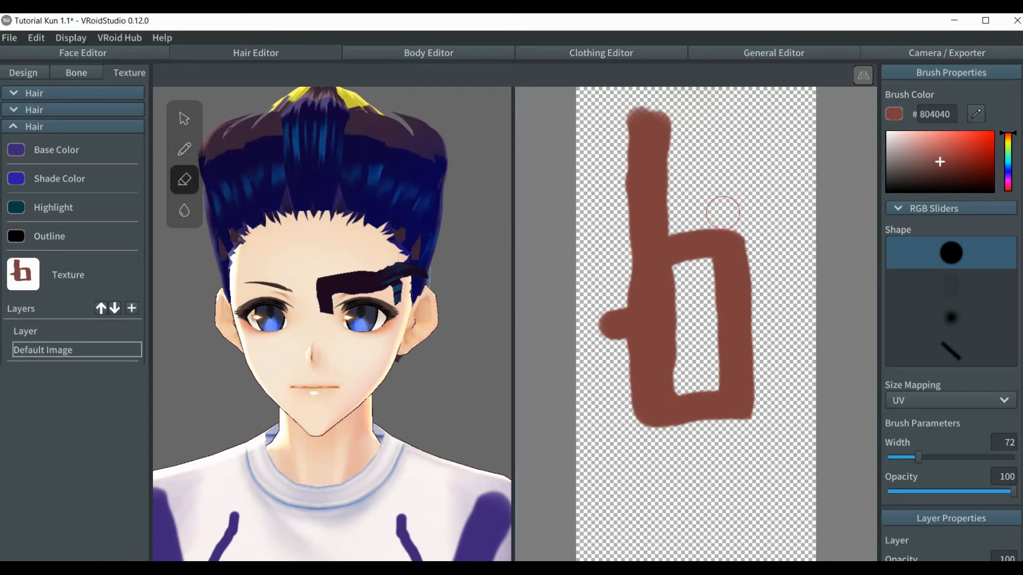
mouse_move(735, 226)
mouse_down()
mouse_move(745, 299)
mouse_move(733, 442)
mouse_move(726, 229)
mouse_up()
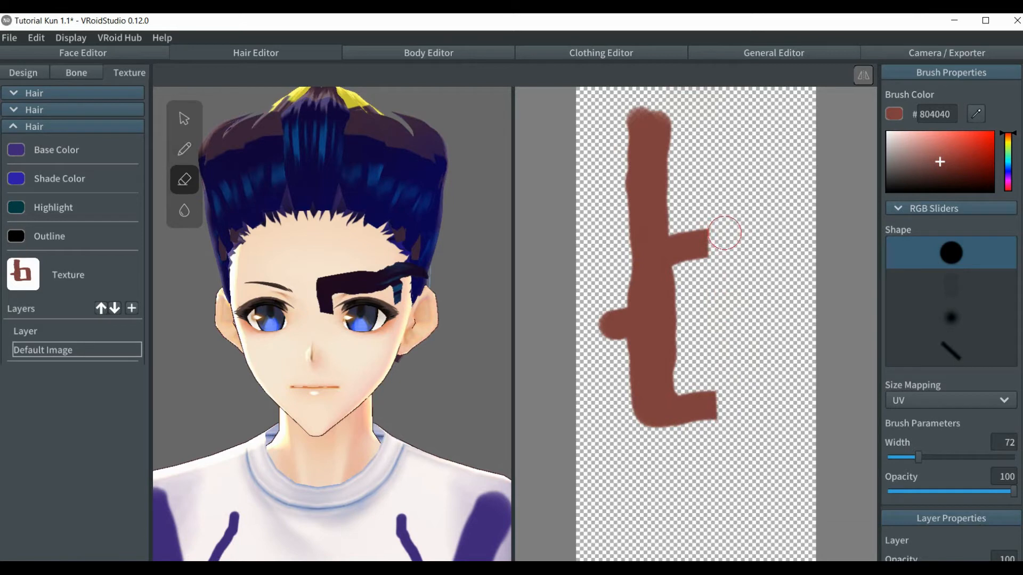
mouse_move(687, 278)
mouse_down()
mouse_move(667, 273)
mouse_move(662, 384)
mouse_move(689, 376)
mouse_move(672, 297)
mouse_up()
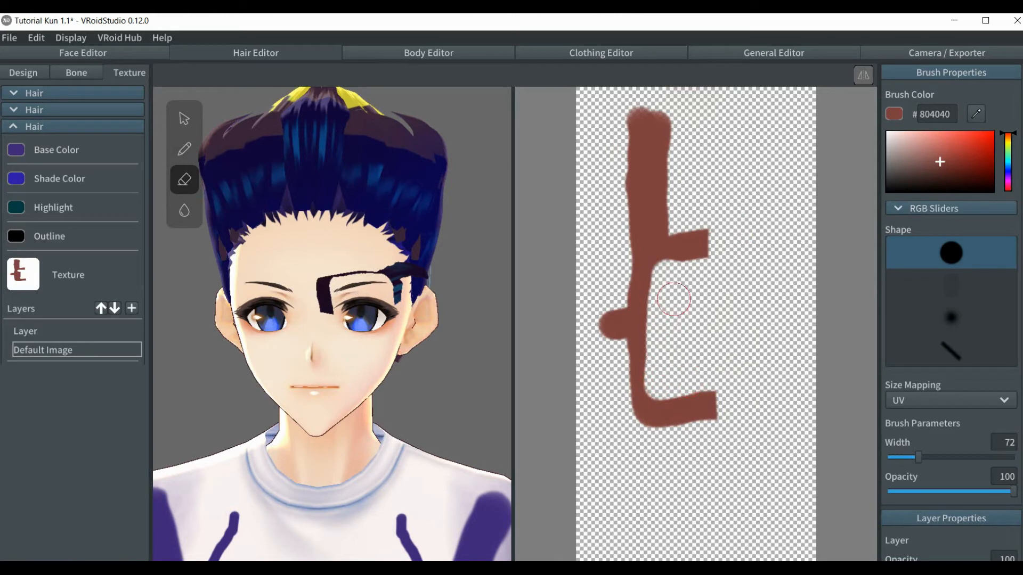
mouse_move(604, 311)
mouse_down()
mouse_move(589, 296)
mouse_move(608, 333)
mouse_move(608, 311)
mouse_up()
Repaint the loop's right side closer to the stem to close the narrower loop, and return to the hair design view.
click(184, 149)
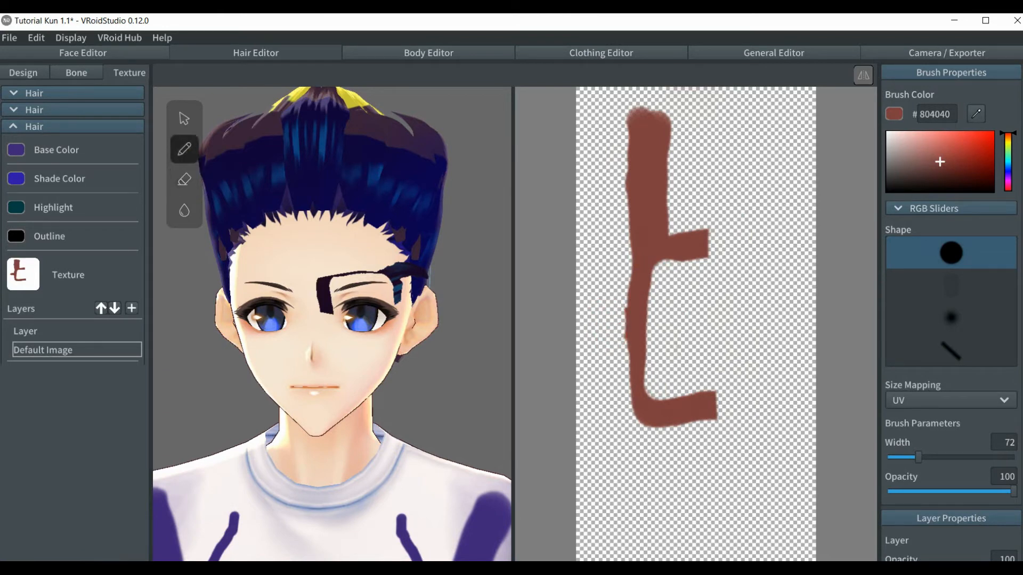
mouse_move(691, 248)
mouse_down()
mouse_move(692, 262)
mouse_move(704, 246)
mouse_move(704, 412)
mouse_up()
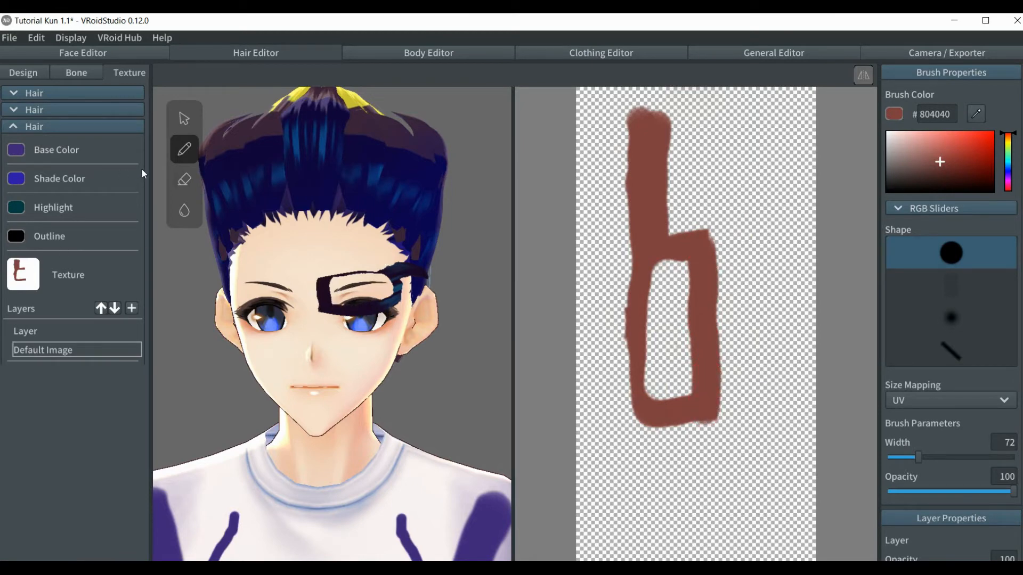
click(34, 79)
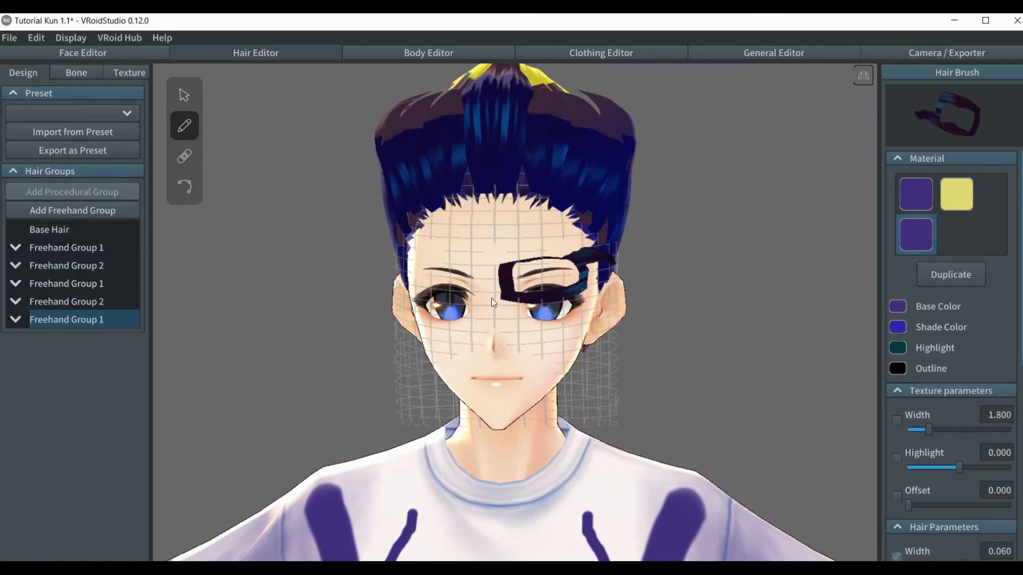
Lower the mask strand's three middle control points, from the outer side of the character's left eye to the nose bridge.
click(184, 187)
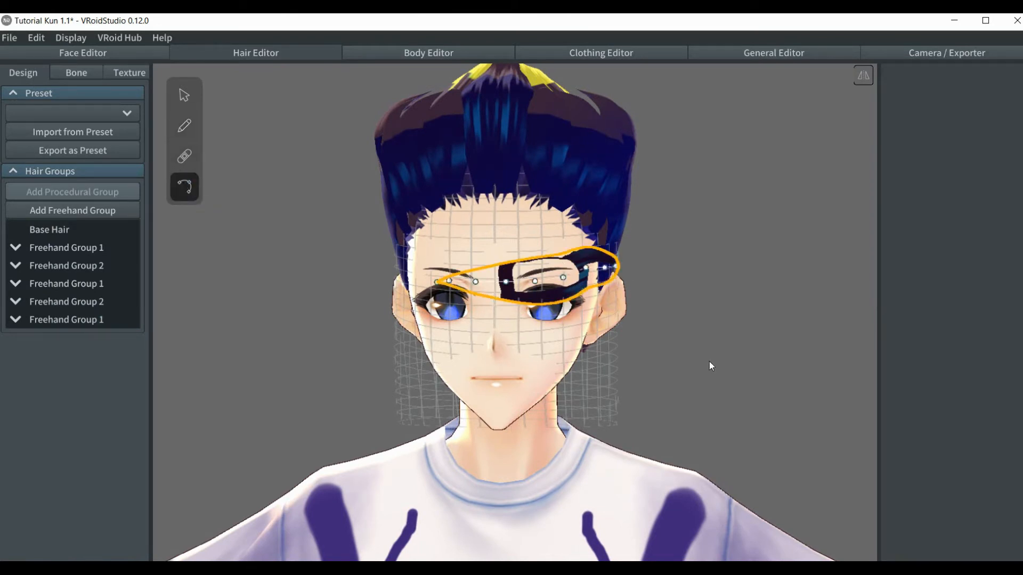
scroll(710, 366, up, 5)
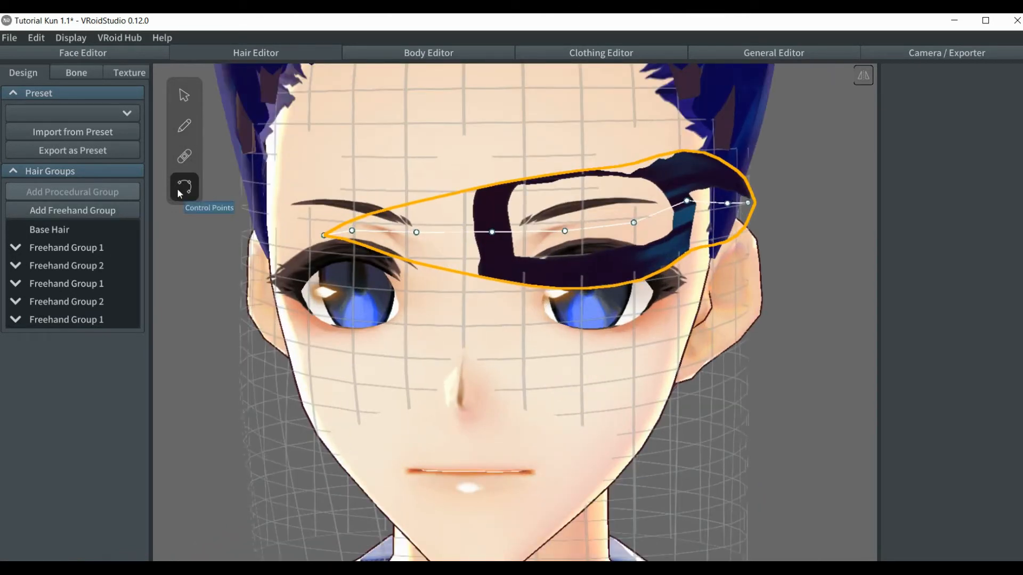
click(180, 194)
click(180, 195)
drag(634, 223, 632, 254)
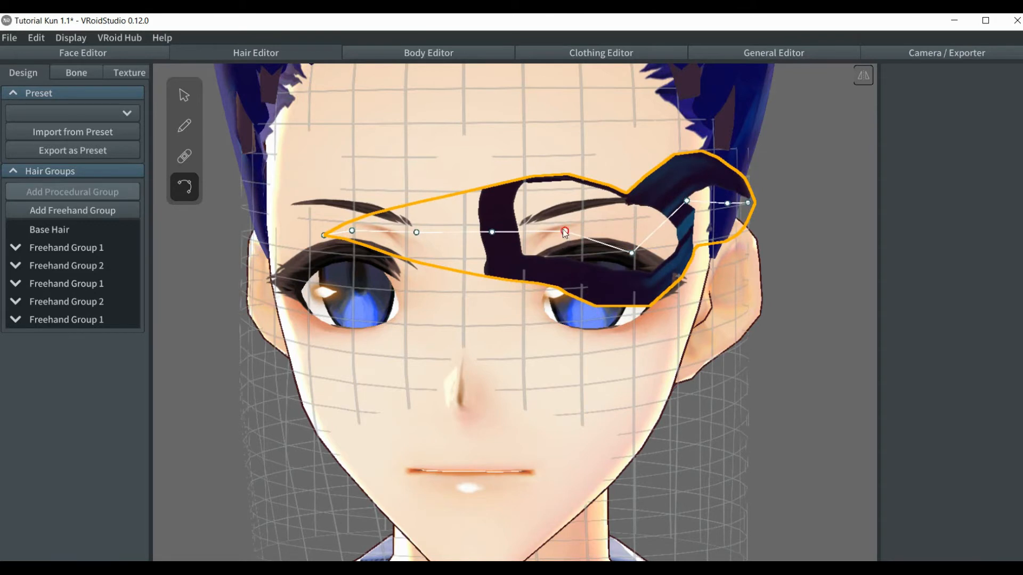
drag(566, 233, 563, 258)
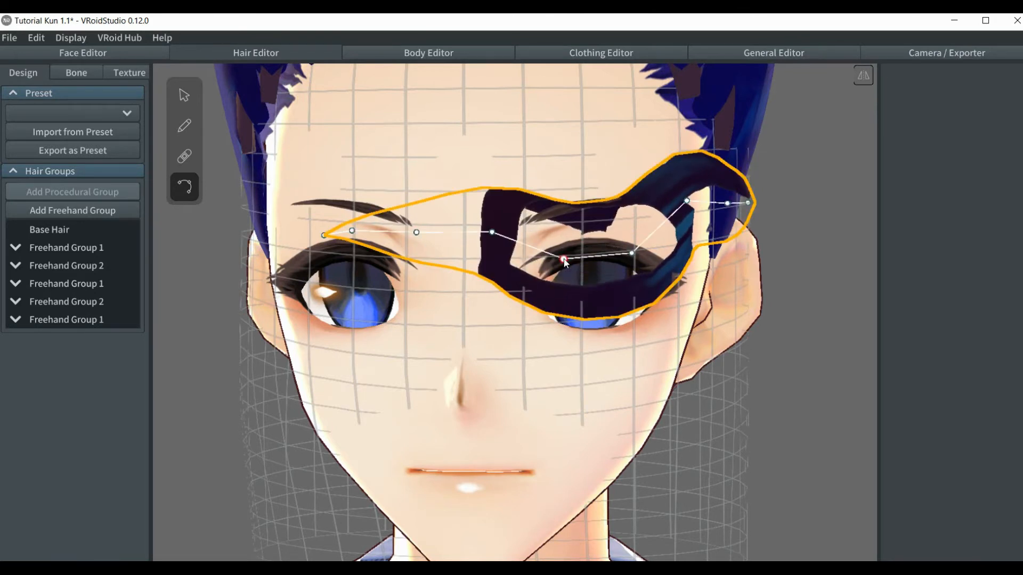
drag(492, 232, 490, 265)
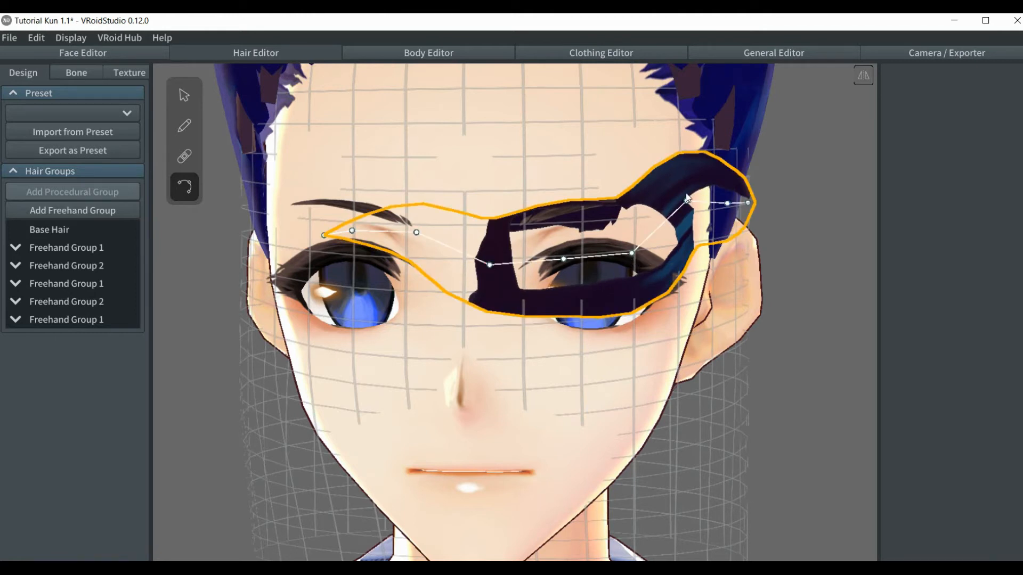
Lower the control points from the temple to the nose bridge further until the mask opening frames the left eye.
drag(687, 201, 689, 235)
drag(632, 253, 633, 274)
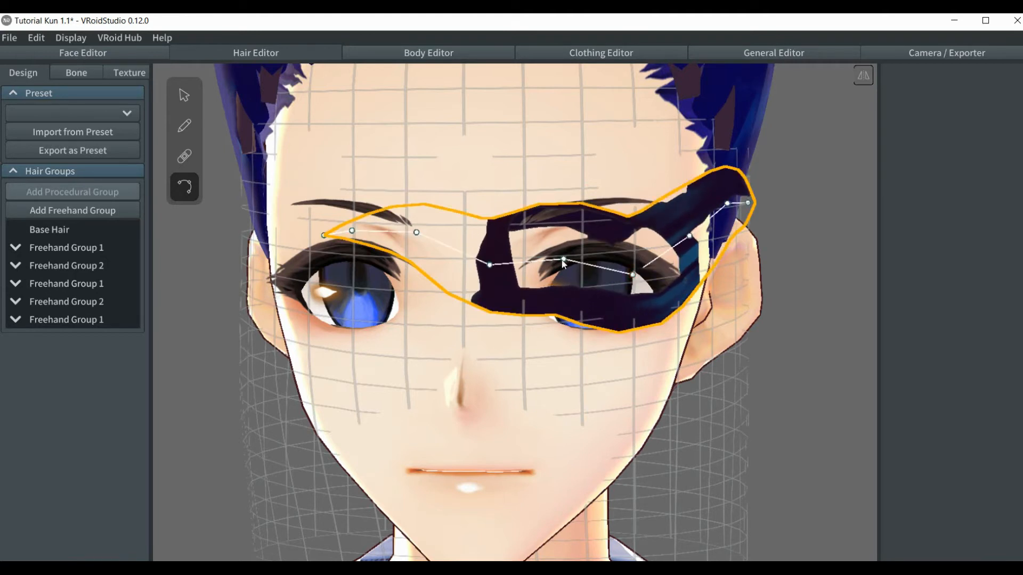
drag(565, 261, 564, 281)
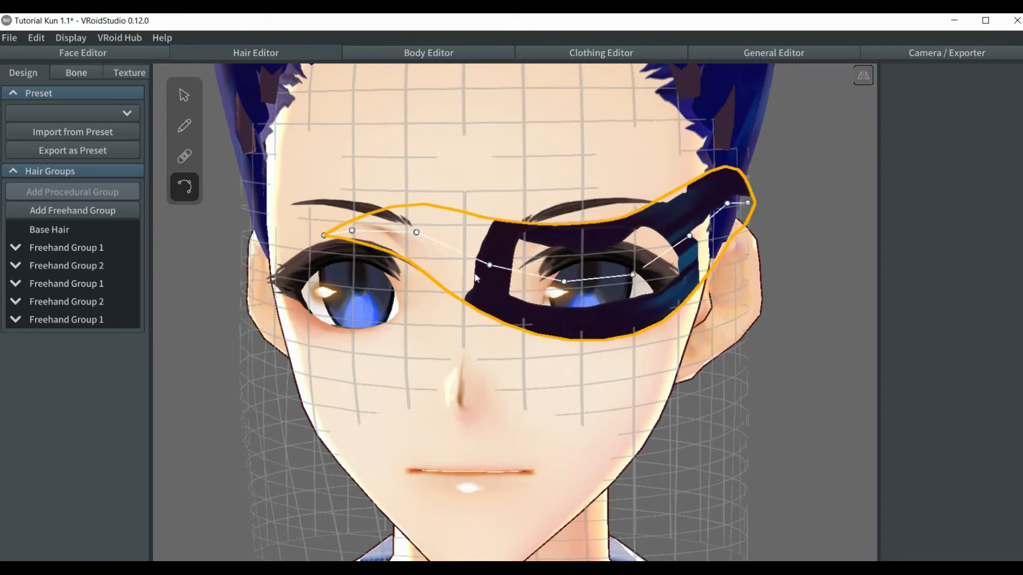
drag(490, 266, 486, 291)
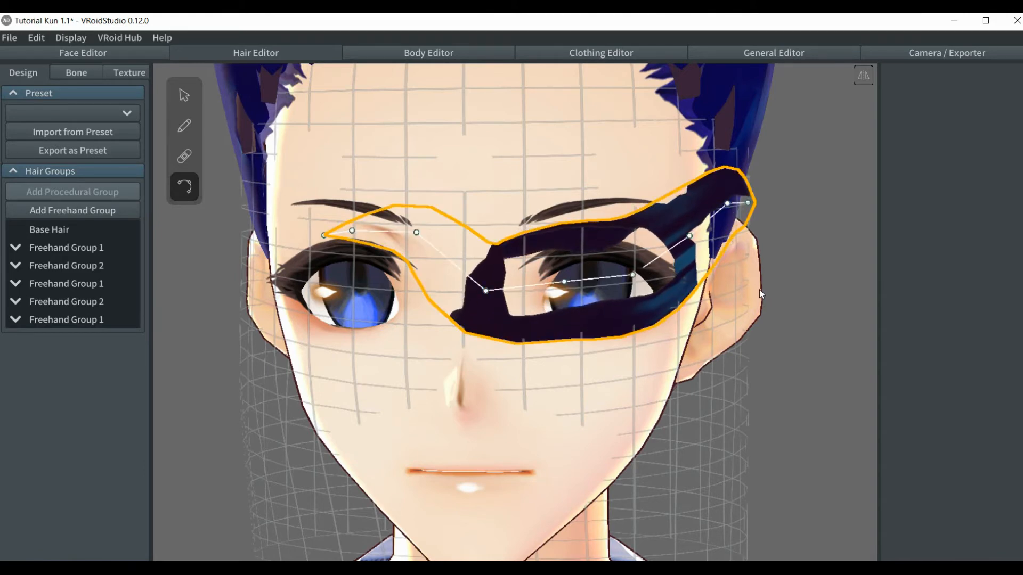
Lower the strand's three rear control points along the temple, moving the end point down and back toward the top of the ear.
right_drag(788, 296, 756, 298)
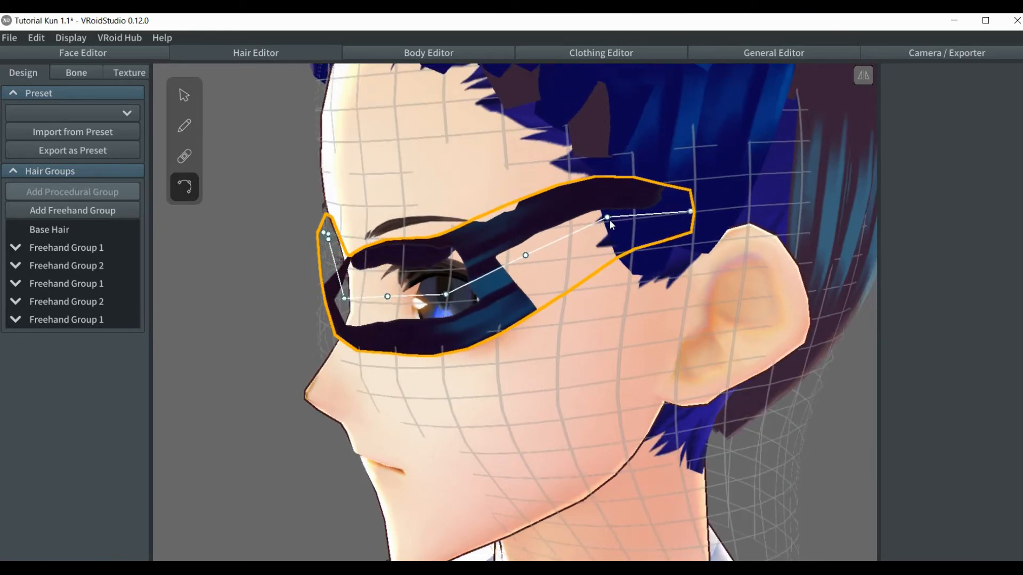
drag(608, 219, 613, 247)
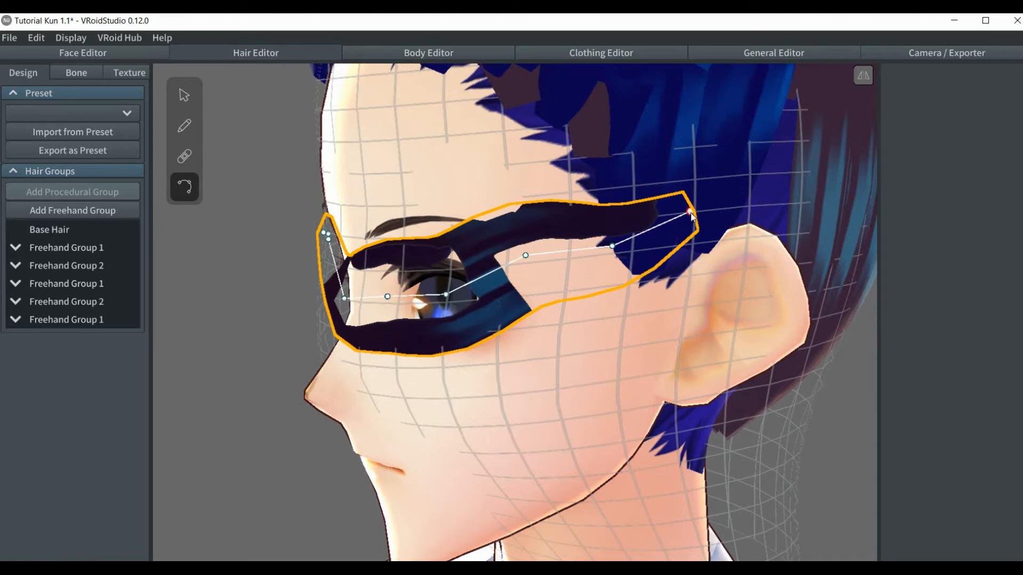
drag(691, 213, 711, 238)
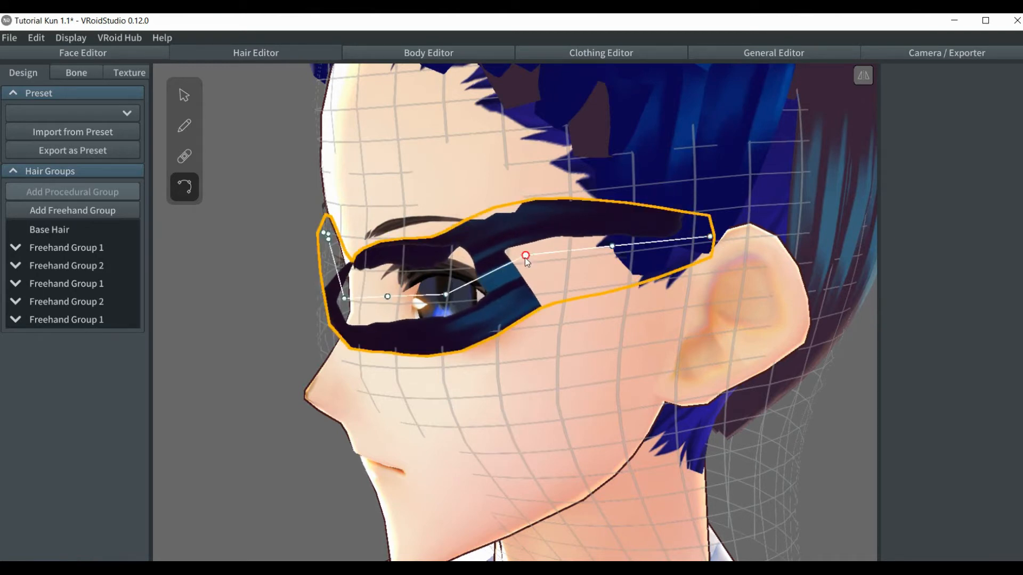
drag(525, 254, 527, 279)
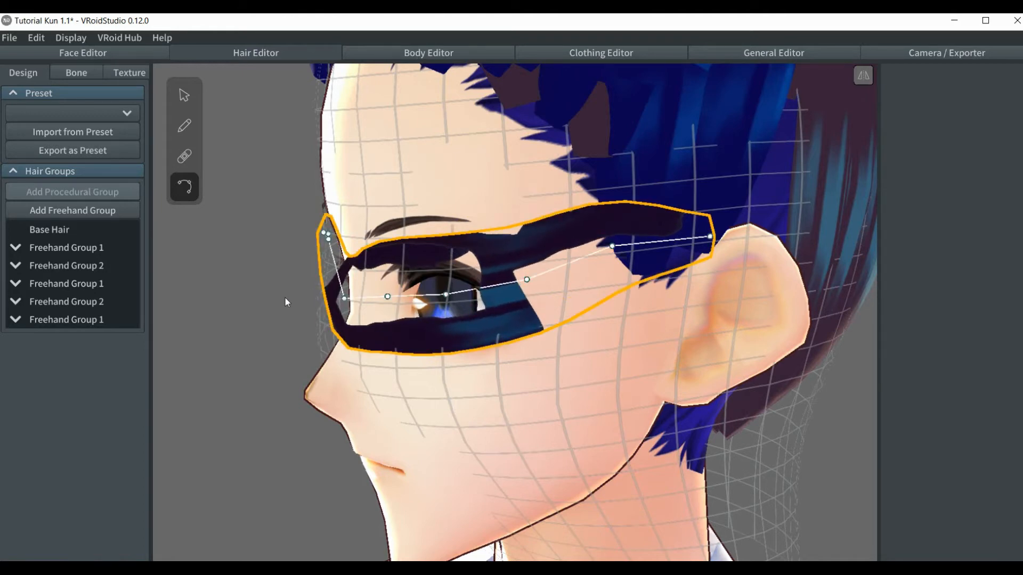
Lower the control point past the nose bridge and nudge the three points across the left eye and nose bridge slightly down.
right_drag(286, 299, 316, 295)
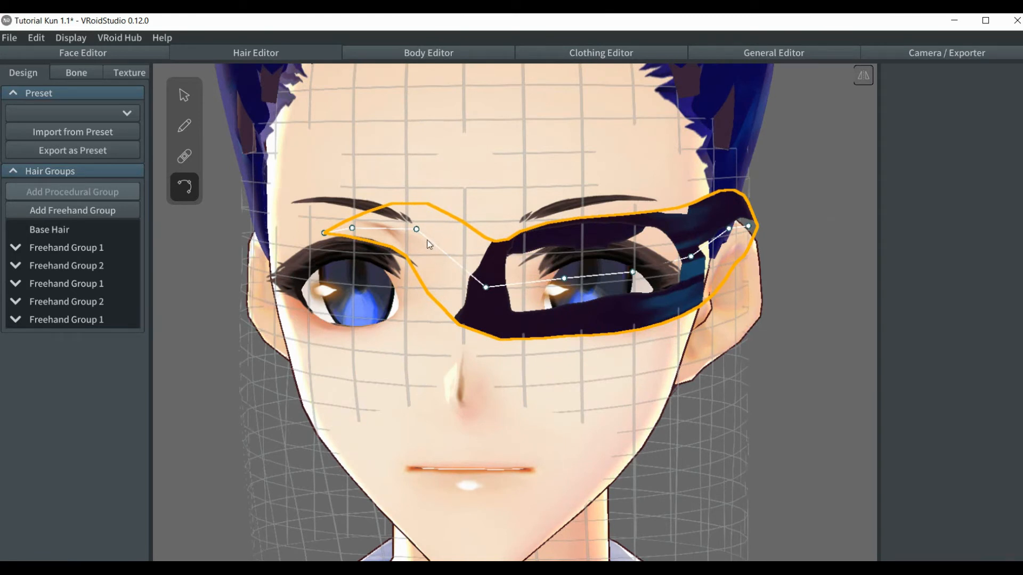
drag(417, 230, 411, 258)
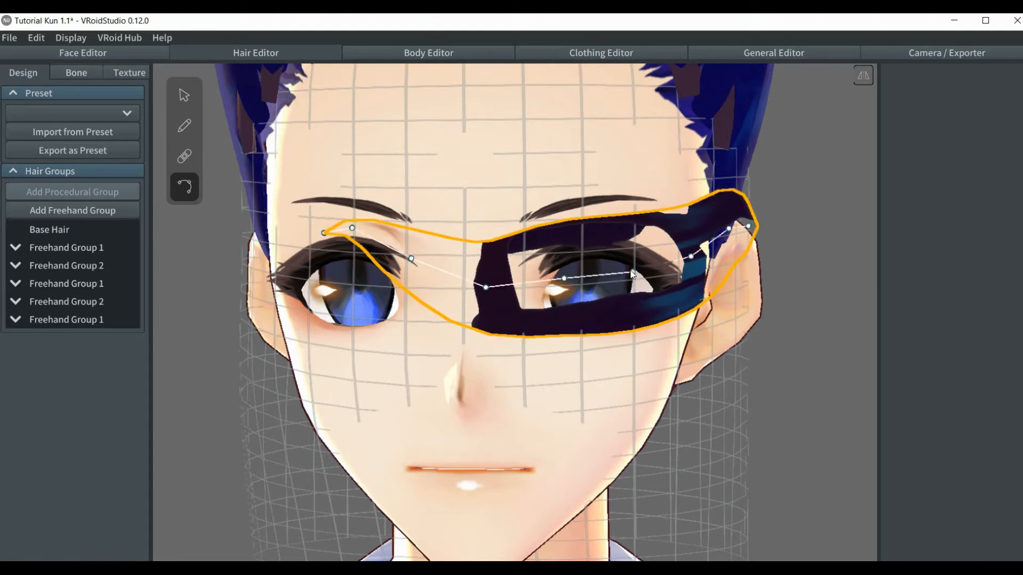
drag(633, 271, 631, 279)
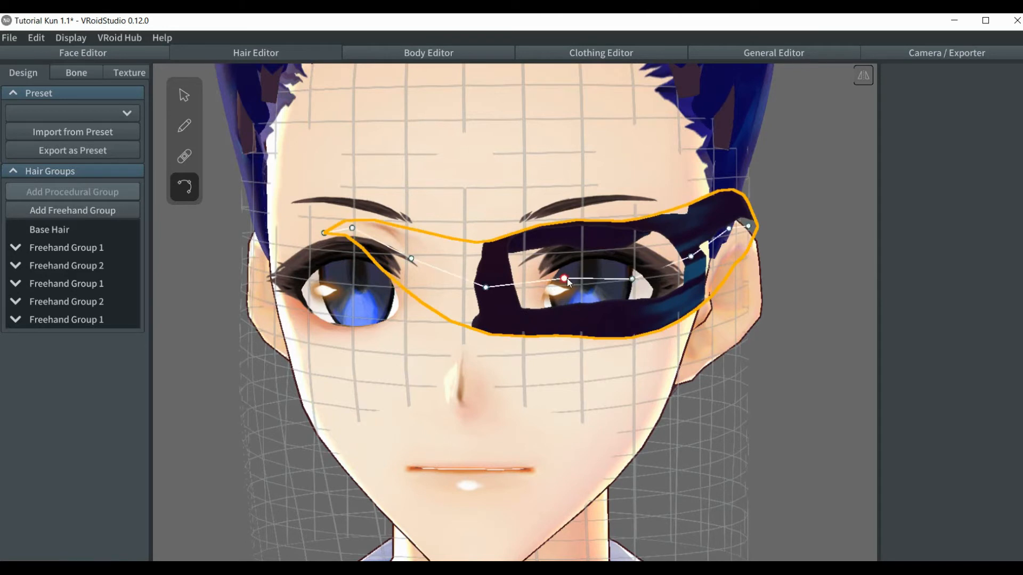
drag(564, 279, 561, 285)
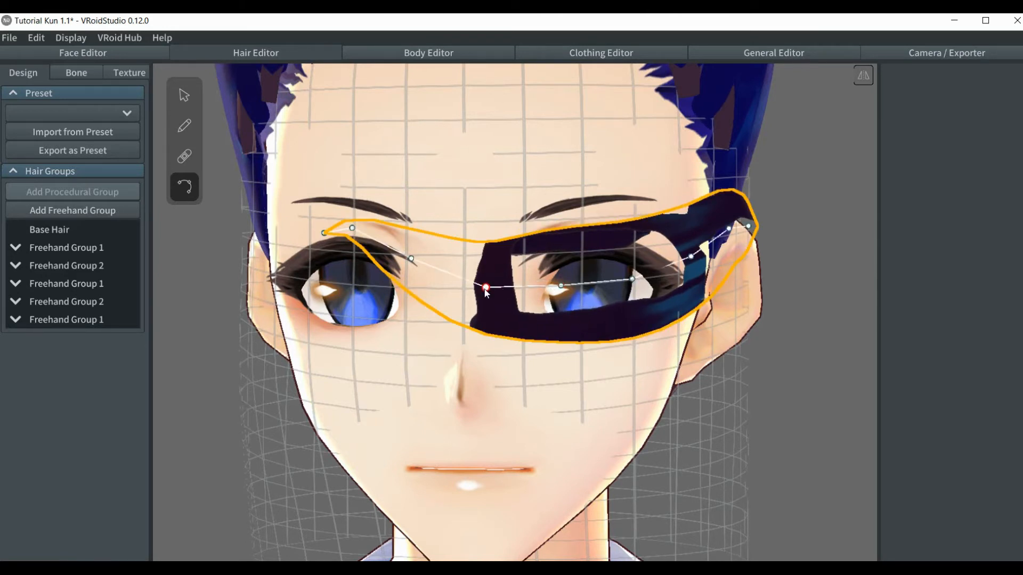
drag(484, 288, 484, 292)
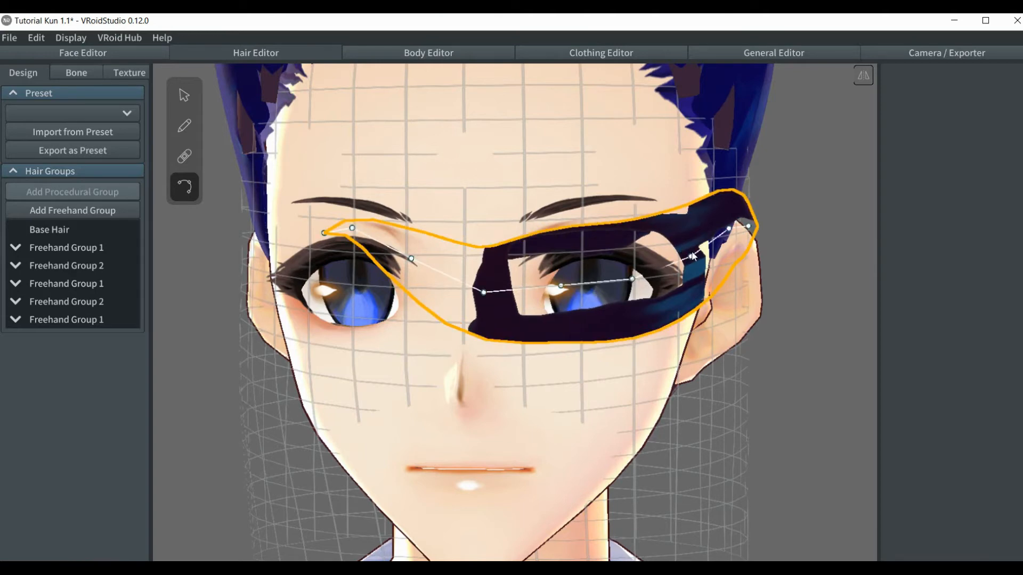
Nudge the control point beside the left eye's outer corner slightly down, deselect the strand and check the mask's fit.
right_drag(774, 369, 726, 370)
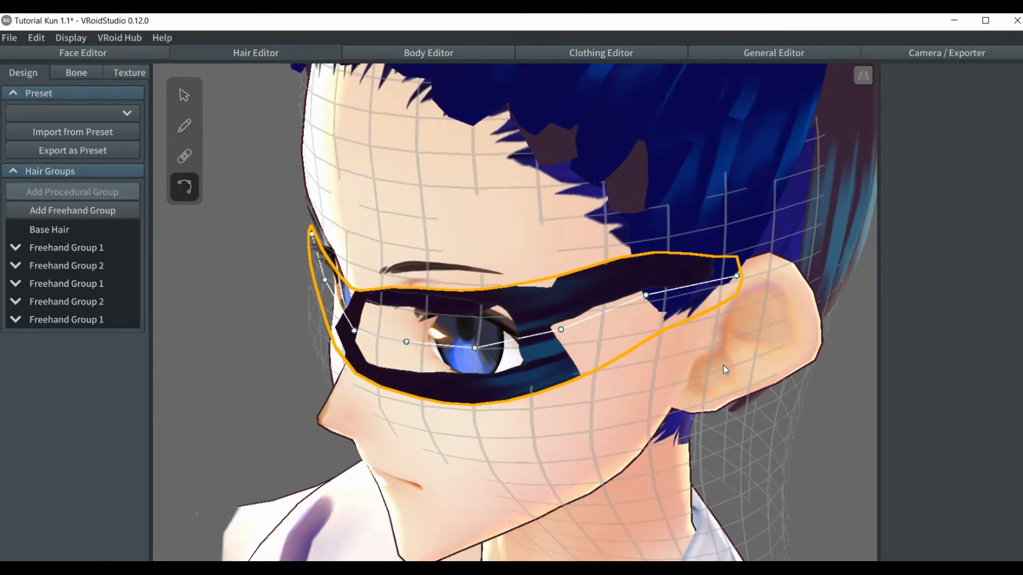
drag(559, 327, 561, 337)
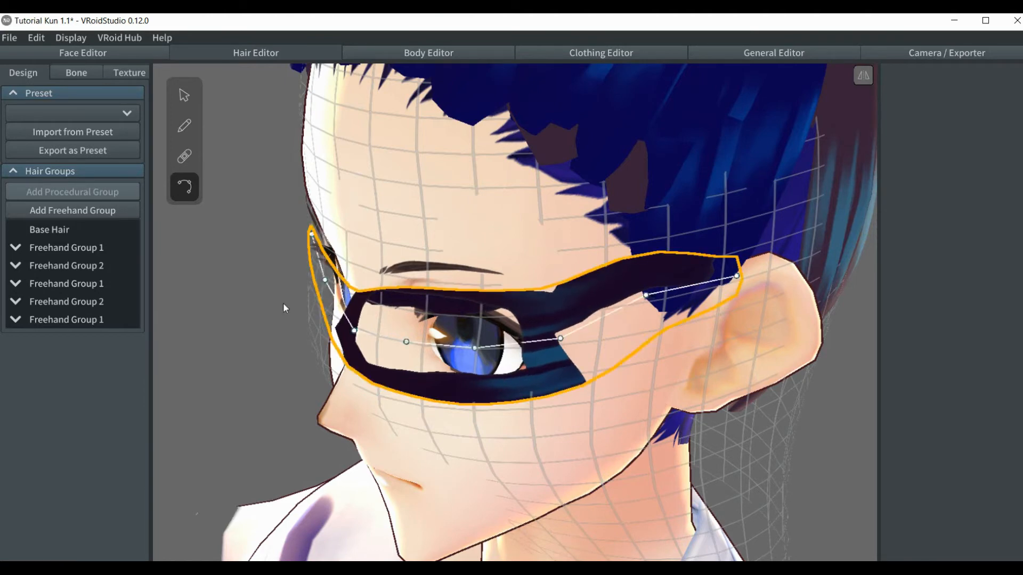
right_drag(291, 301, 322, 298)
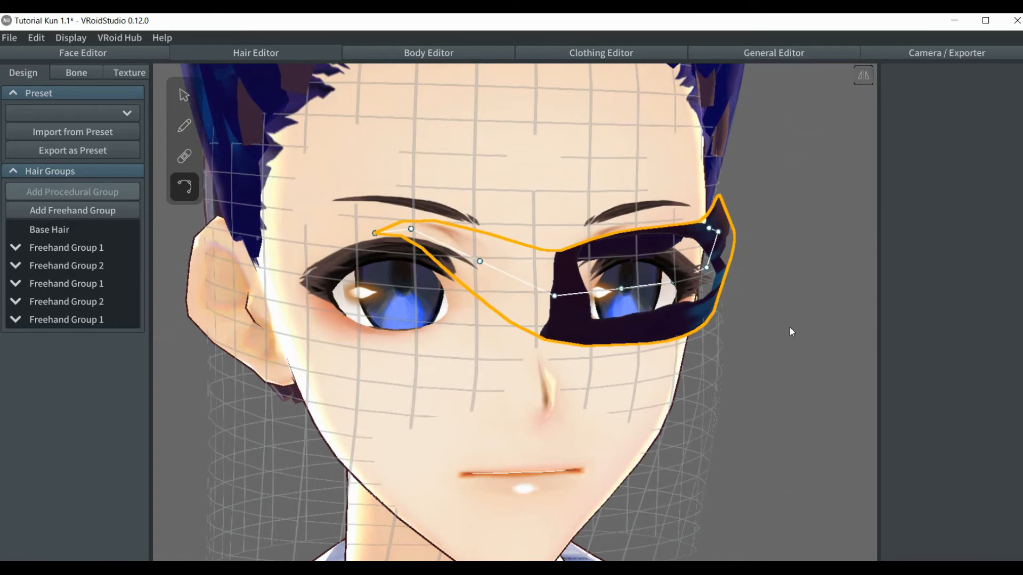
scroll(790, 327, down, 4)
click(746, 322)
right_drag(746, 322, 723, 324)
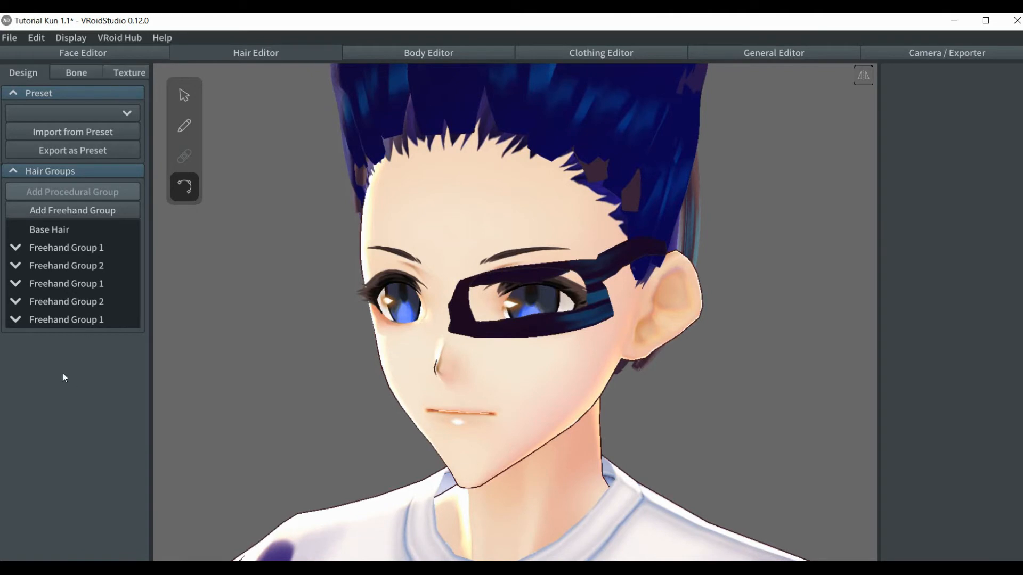
click(81, 322)
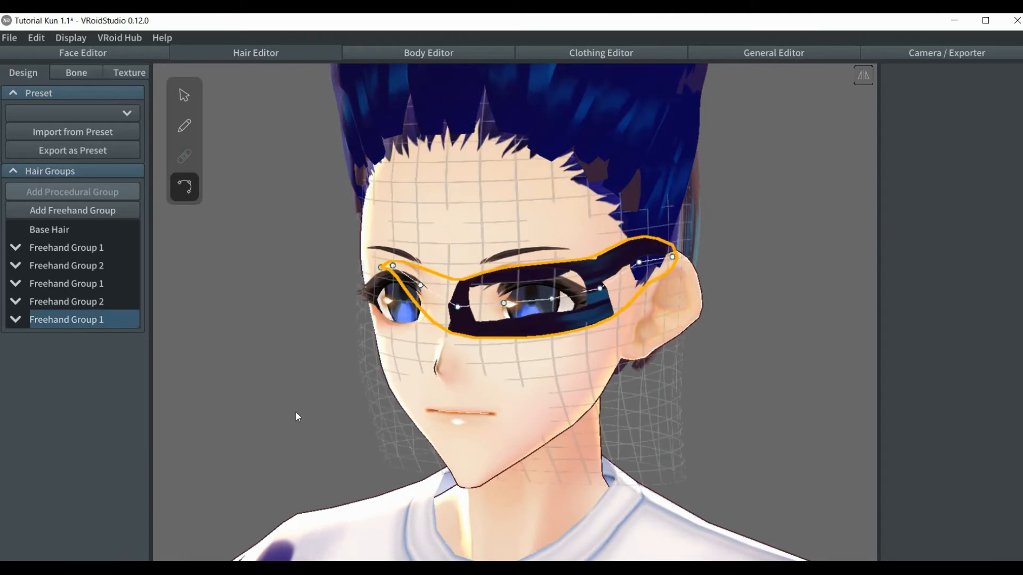
click(298, 418)
right_drag(298, 417, 307, 416)
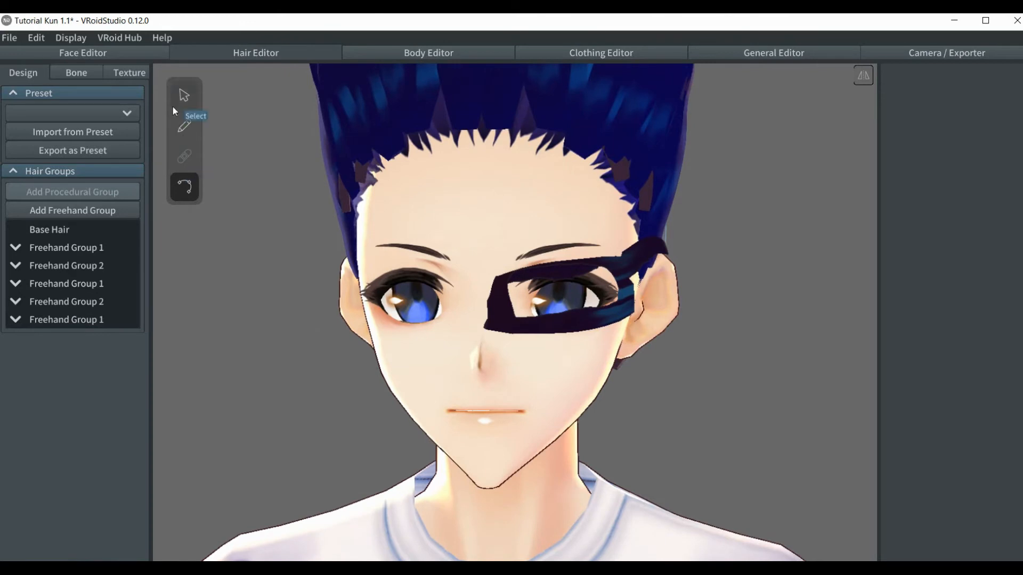
Duplicate the mask's hair material and select the copy as the hair brush material.
click(185, 127)
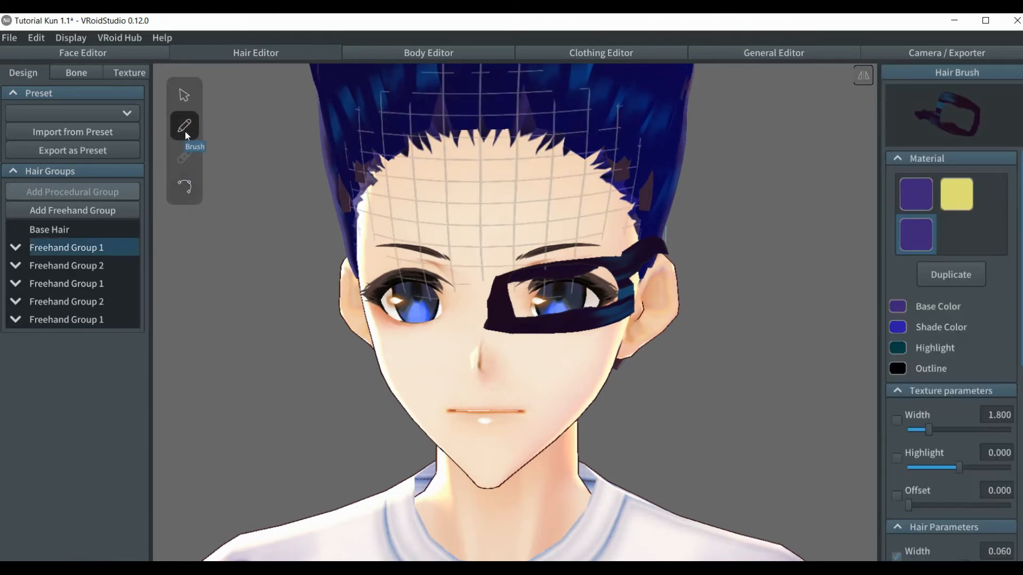
click(914, 237)
click(914, 238)
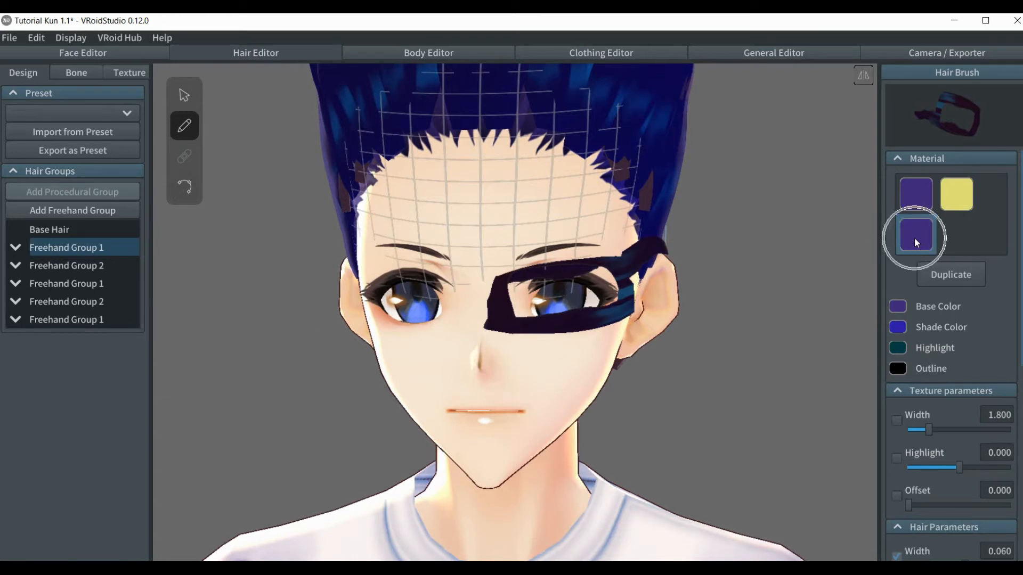
click(943, 278)
click(958, 242)
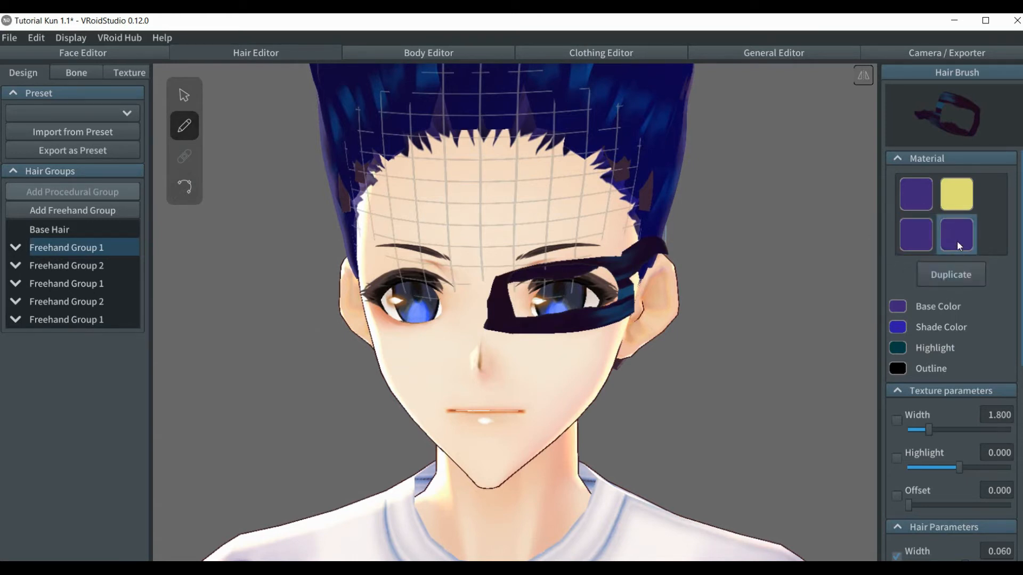
Show the Default Image layer of the fourth hair's texture to examine the duplicated mask shape.
click(124, 75)
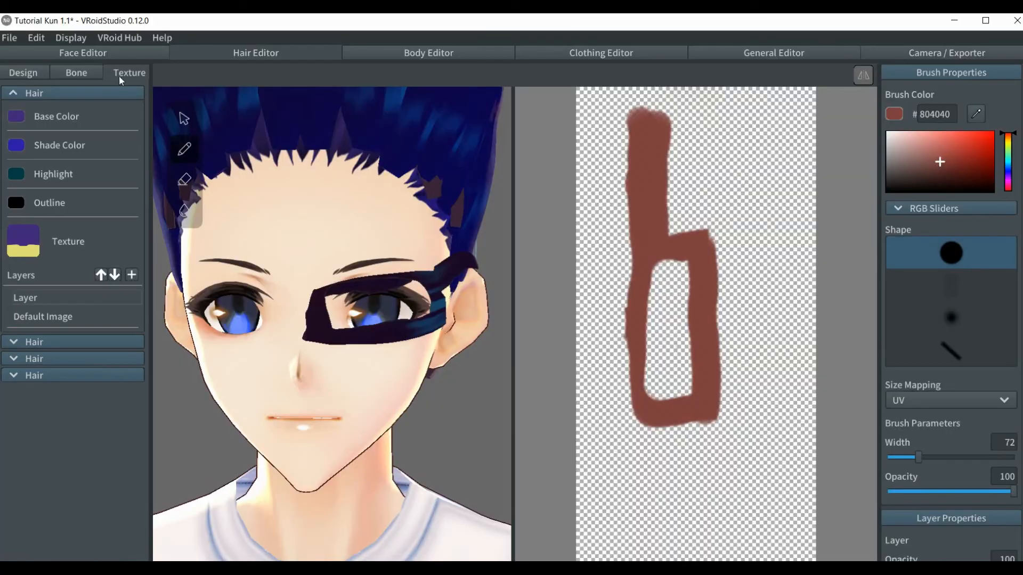
click(13, 94)
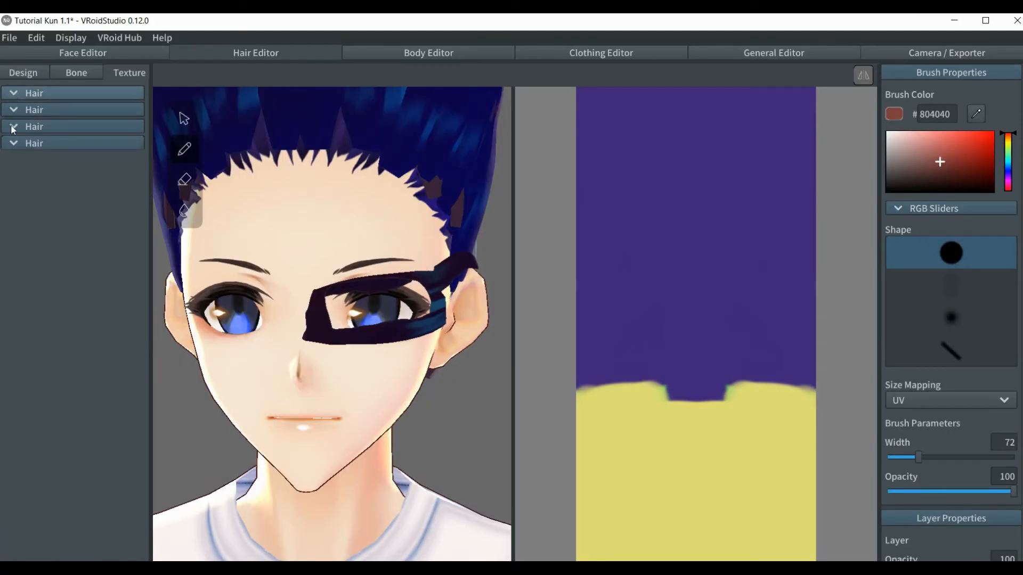
click(12, 143)
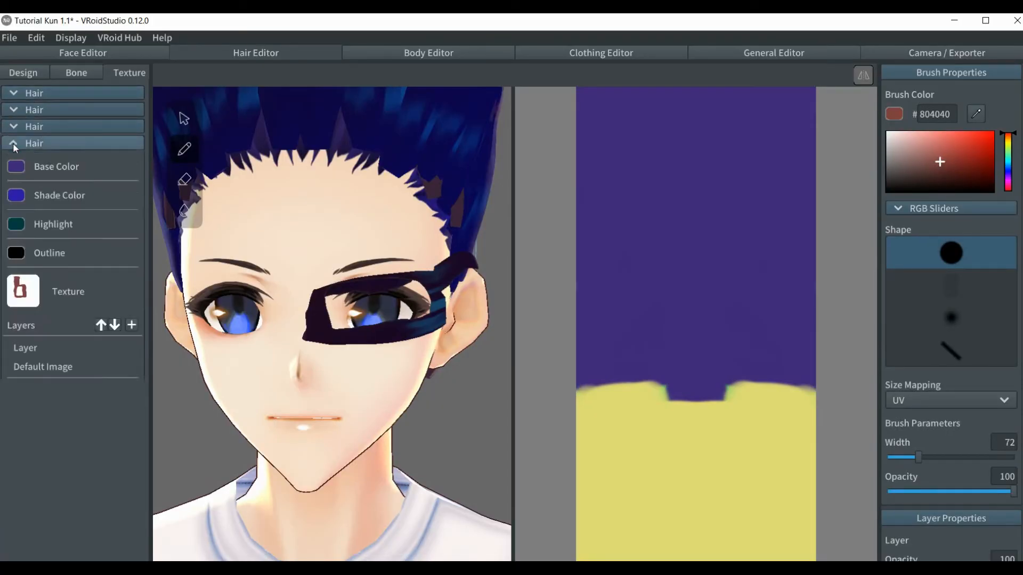
click(47, 368)
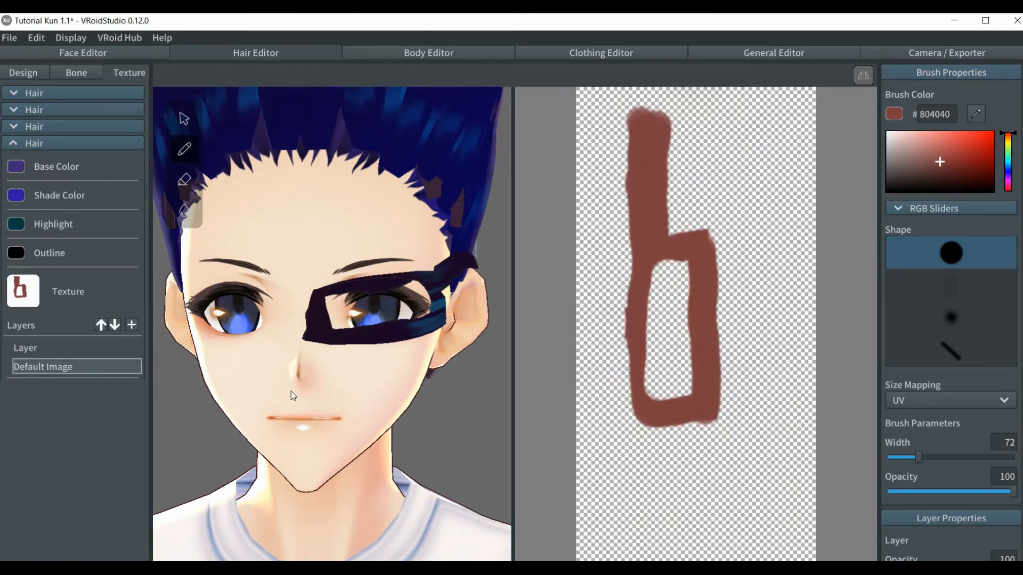
Add a new freehand group and draw a strand with the duplicated material from the character's right ear across the right eye.
click(22, 76)
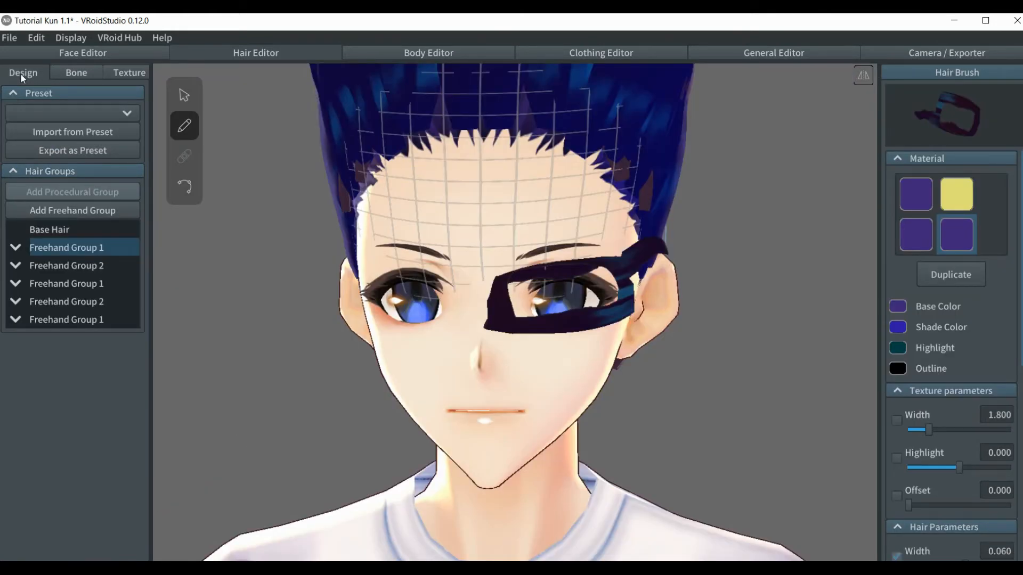
click(75, 210)
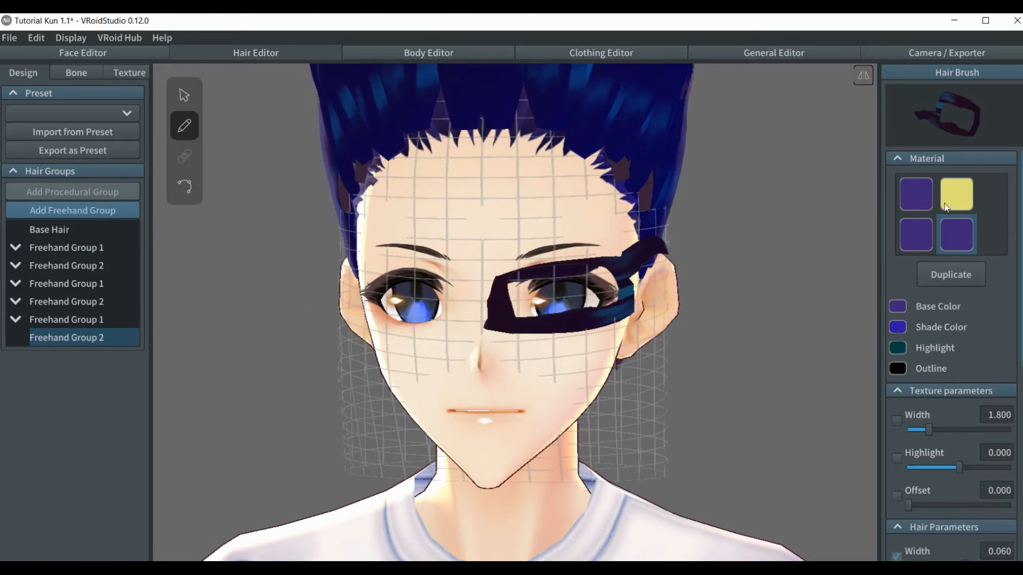
key(ctrl)
key(ctrl)
right_drag(284, 307, 303, 307)
drag(321, 256, 521, 304)
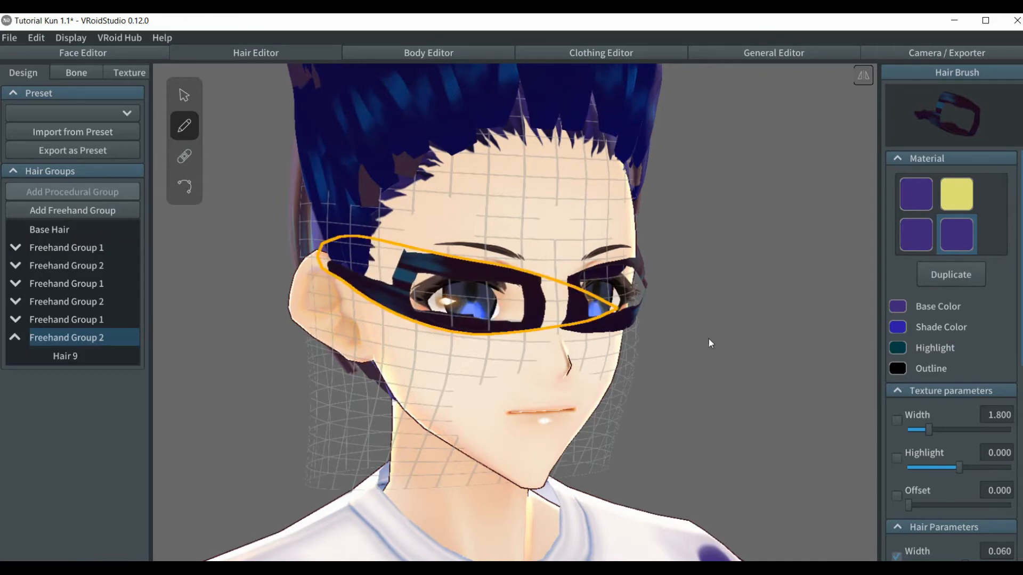
Open the Default Image layer of the fourth hair's texture for painting.
mouse_move(709, 339)
right_down()
mouse_move(688, 336)
mouse_move(697, 336)
right_up()
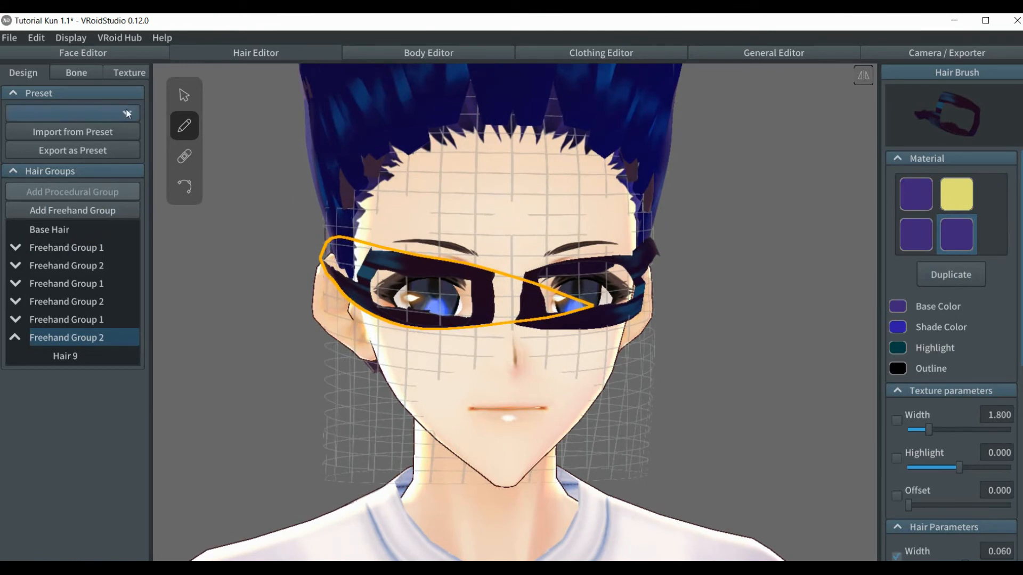
click(132, 72)
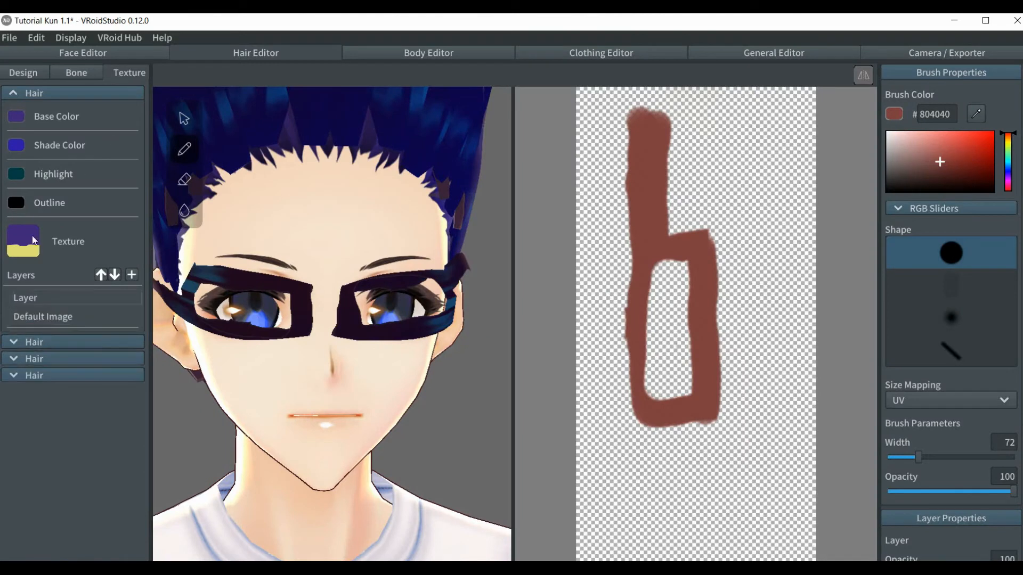
click(13, 94)
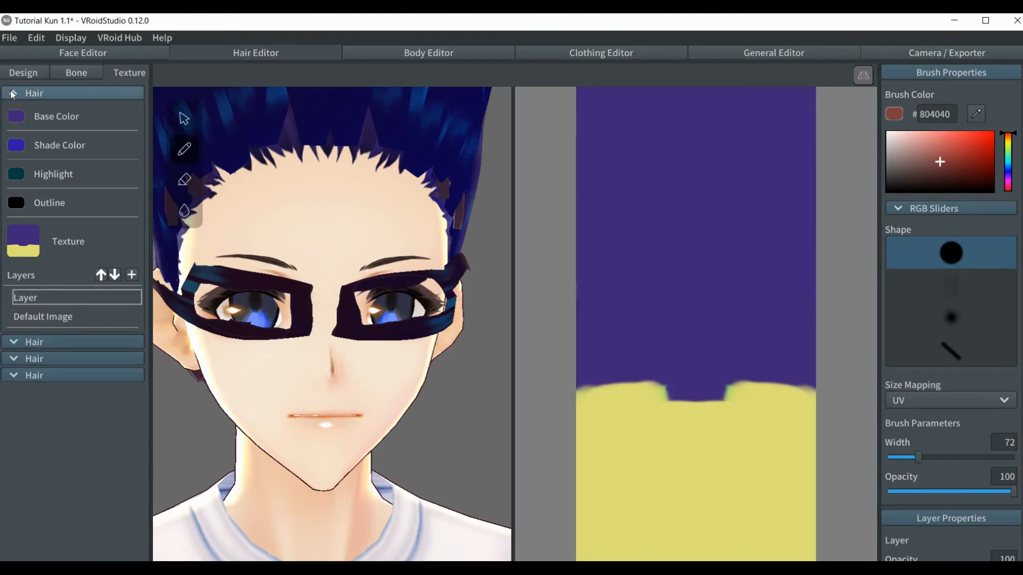
click(12, 144)
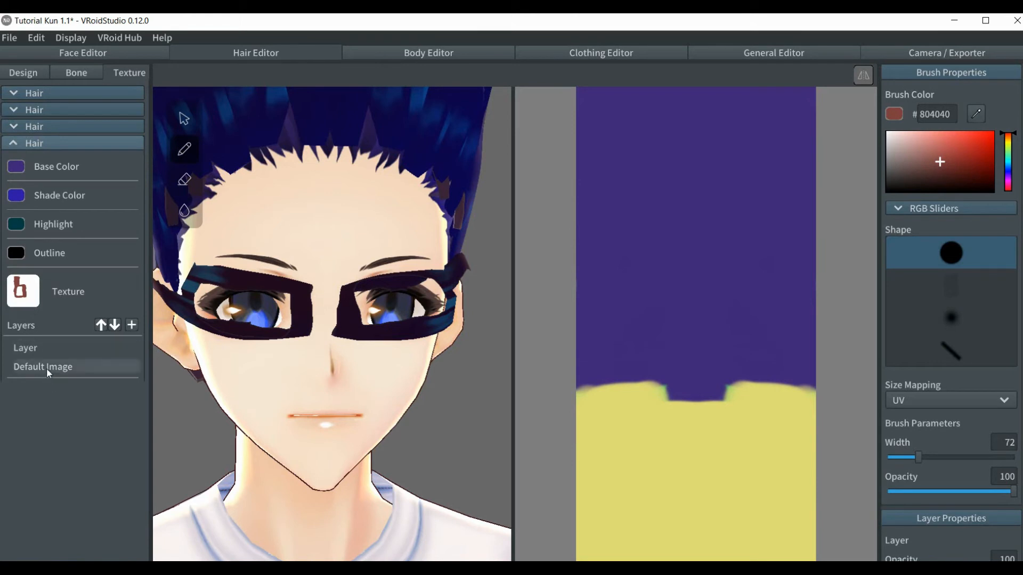
click(46, 367)
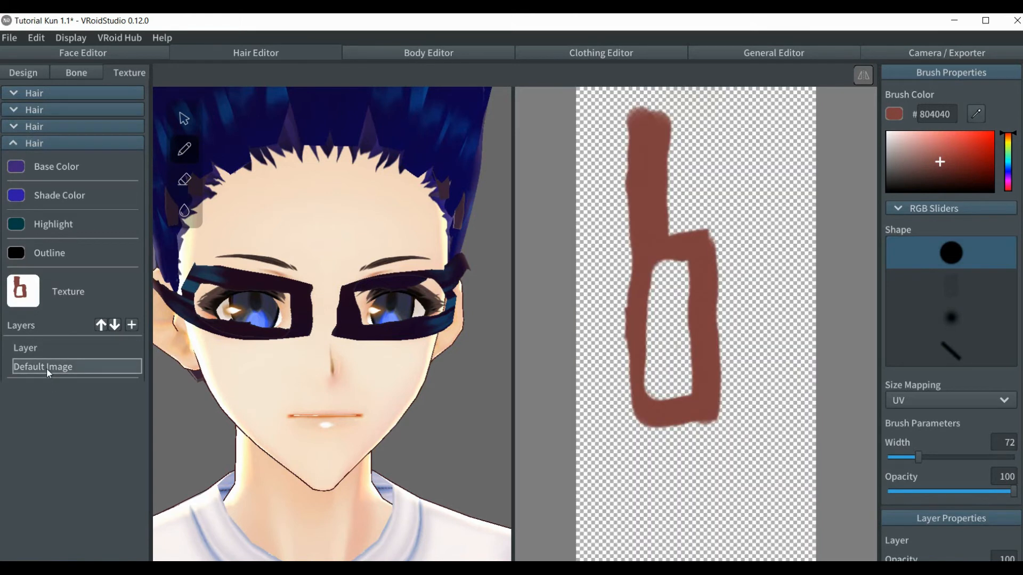
key(ctrl)
key(ctrl)
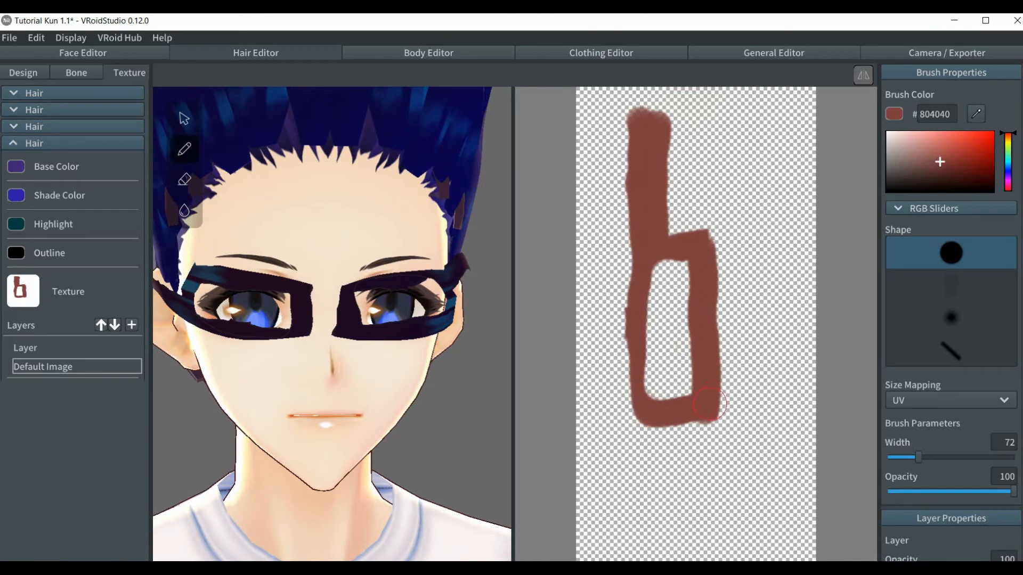
drag(710, 404, 711, 455)
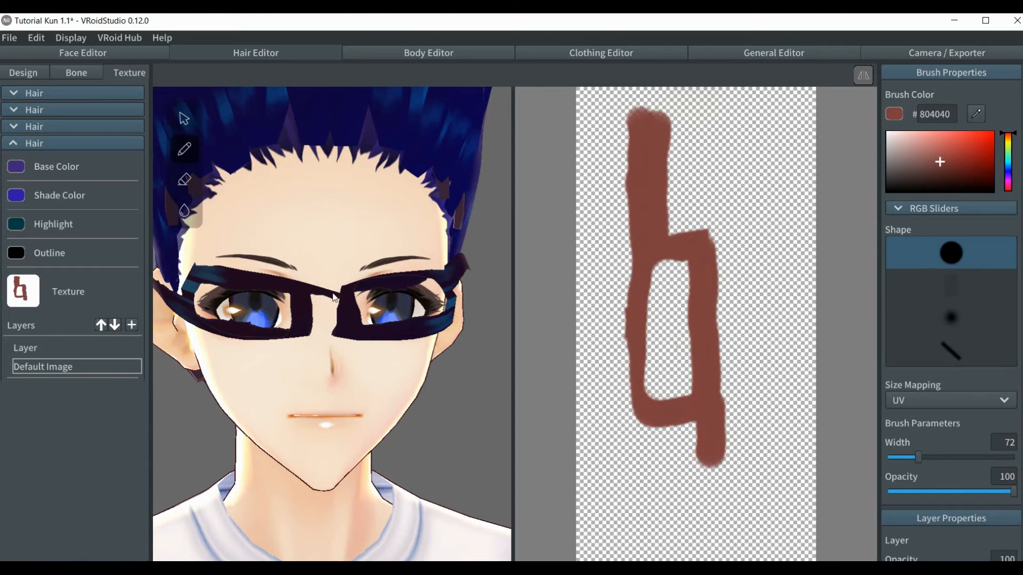
key(ctrl+z)
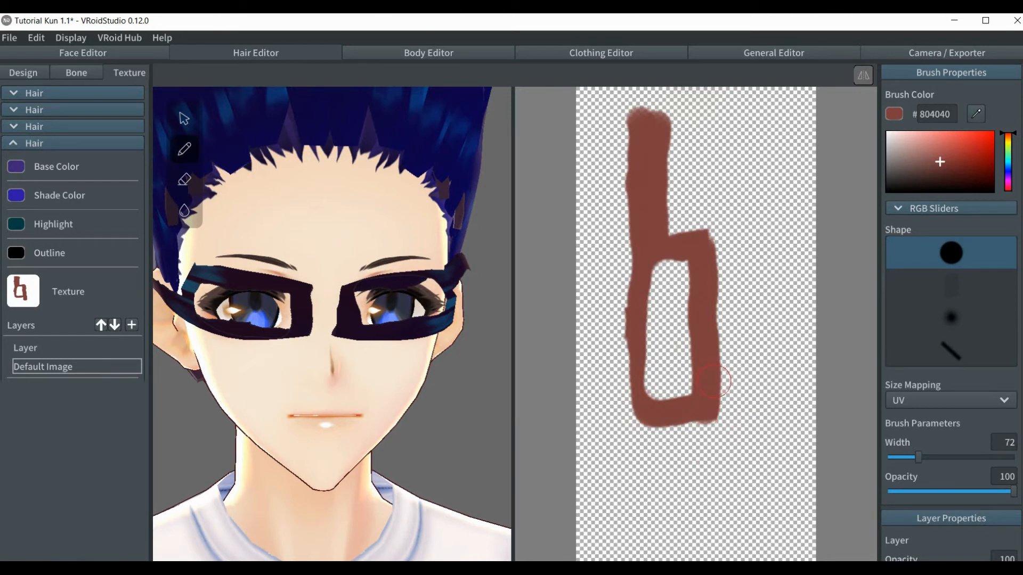
drag(714, 383, 720, 449)
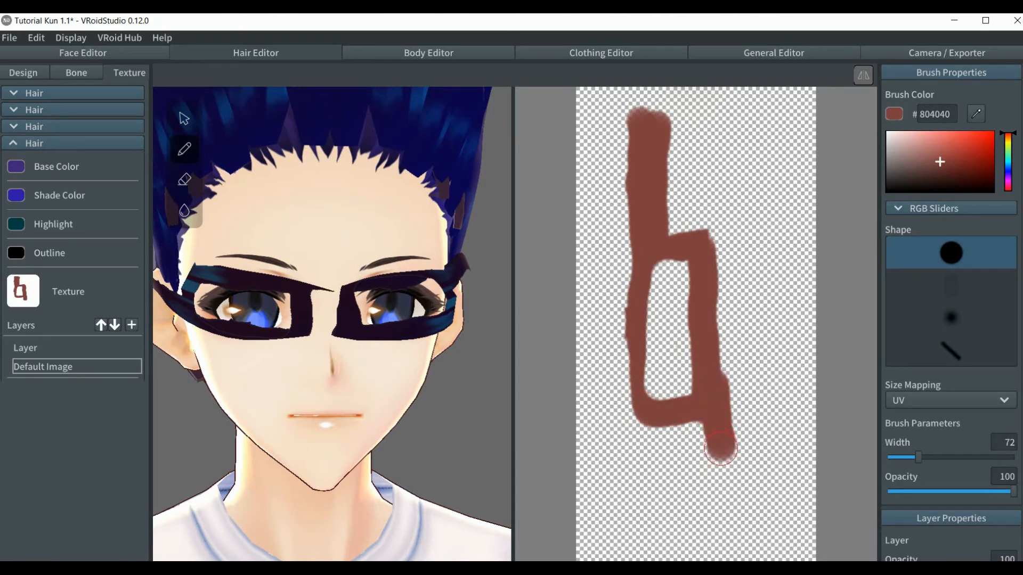
key(ctrl+z)
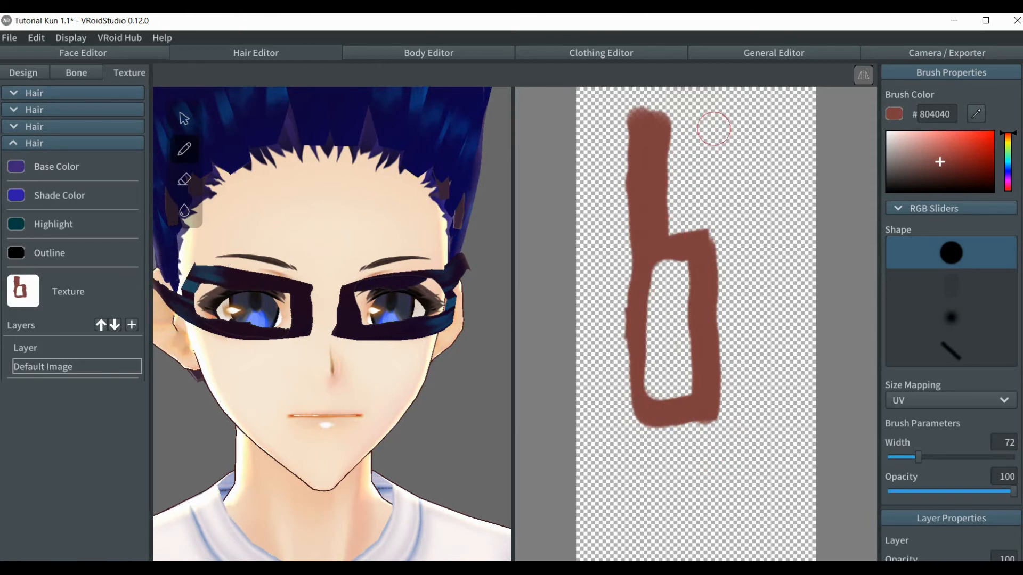
drag(713, 125, 719, 247)
key(ctrl+z)
drag(719, 263, 702, 188)
key(ctrl+z)
Paint a vertical strap above the right edge of the texture's eye frame and erase the existing left strap.
drag(702, 122, 707, 276)
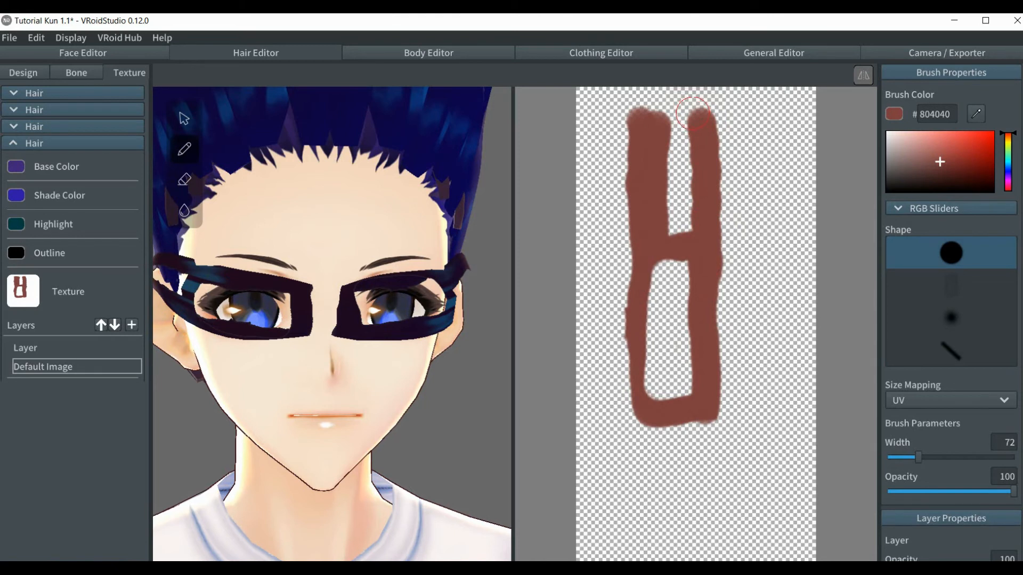
drag(692, 114, 687, 224)
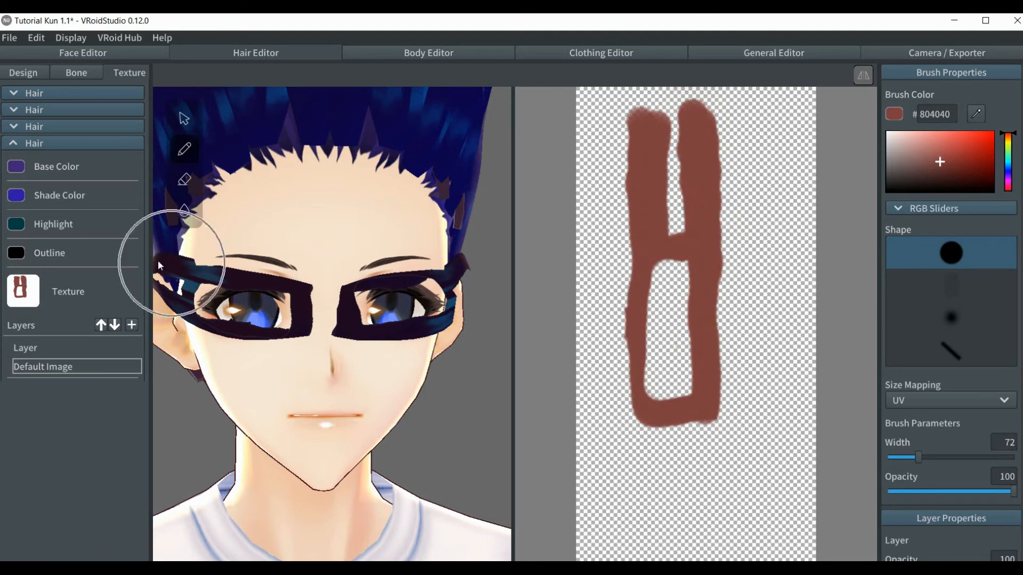
click(182, 178)
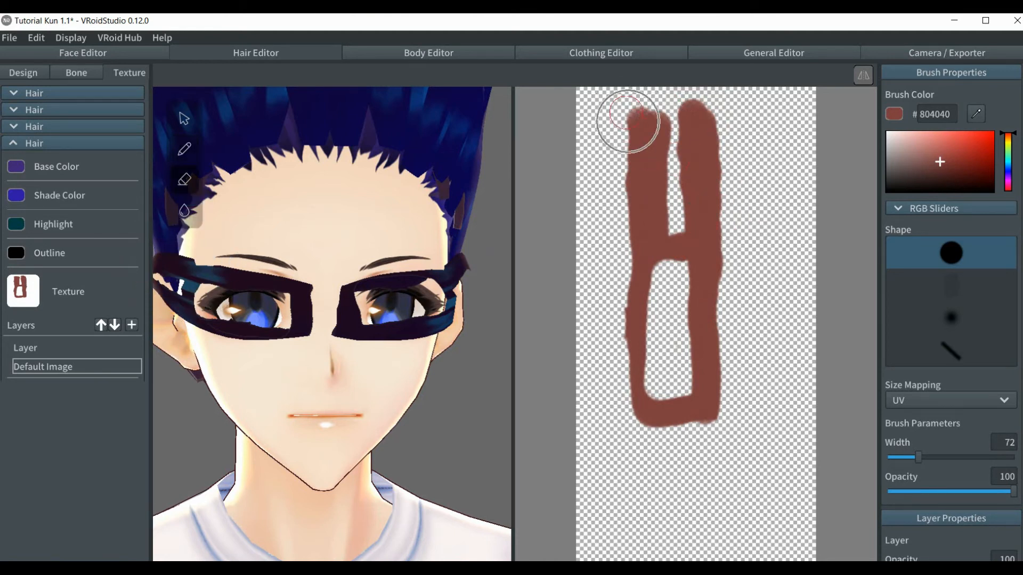
mouse_move(632, 109)
mouse_down()
mouse_move(633, 158)
mouse_move(643, 155)
mouse_move(652, 114)
mouse_move(664, 210)
mouse_move(628, 229)
mouse_move(637, 197)
mouse_move(663, 202)
mouse_move(664, 218)
mouse_move(627, 235)
mouse_move(660, 118)
mouse_move(670, 187)
mouse_move(686, 189)
mouse_up()
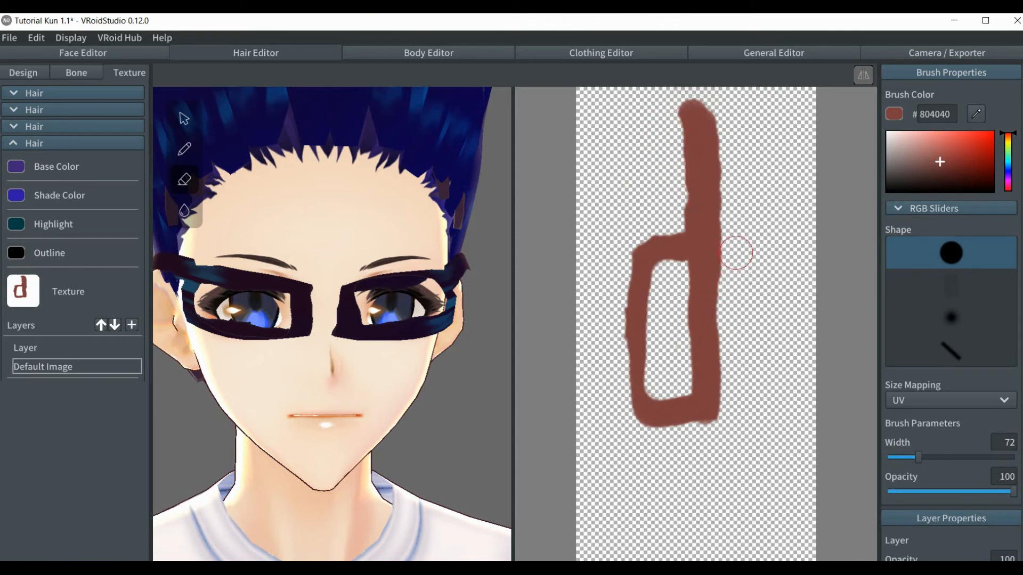
Trim the right outer edge of the frame and strap, and paint a short nose-bridge stub below the frame's lower-right corner.
mouse_move(731, 268)
mouse_down()
mouse_move(730, 278)
mouse_move(728, 122)
mouse_move(723, 436)
mouse_up()
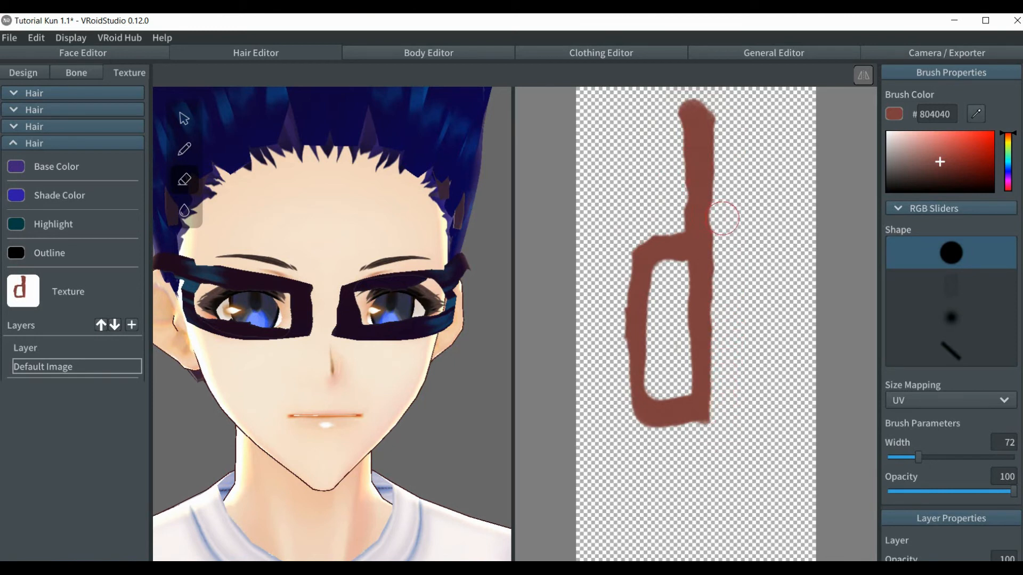
mouse_move(723, 201)
mouse_down()
mouse_move(723, 246)
mouse_move(717, 106)
mouse_up()
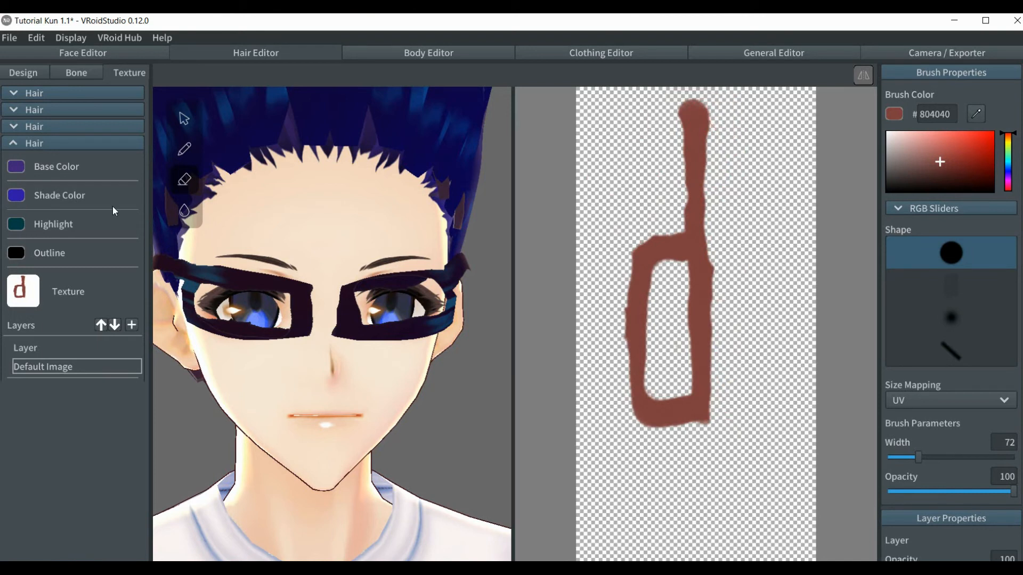
click(187, 154)
mouse_move(709, 419)
mouse_down()
mouse_move(701, 434)
mouse_move(701, 406)
mouse_up()
key(ctrl+z)
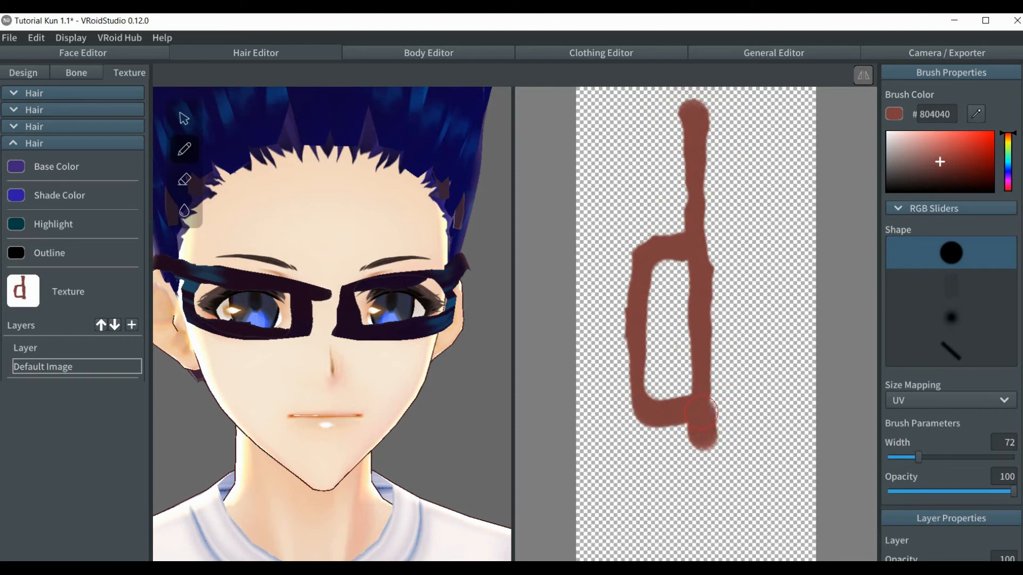
Shift the new strand's control points at the nose bridge and tip toward the character's left eye to join the mask halves.
click(23, 73)
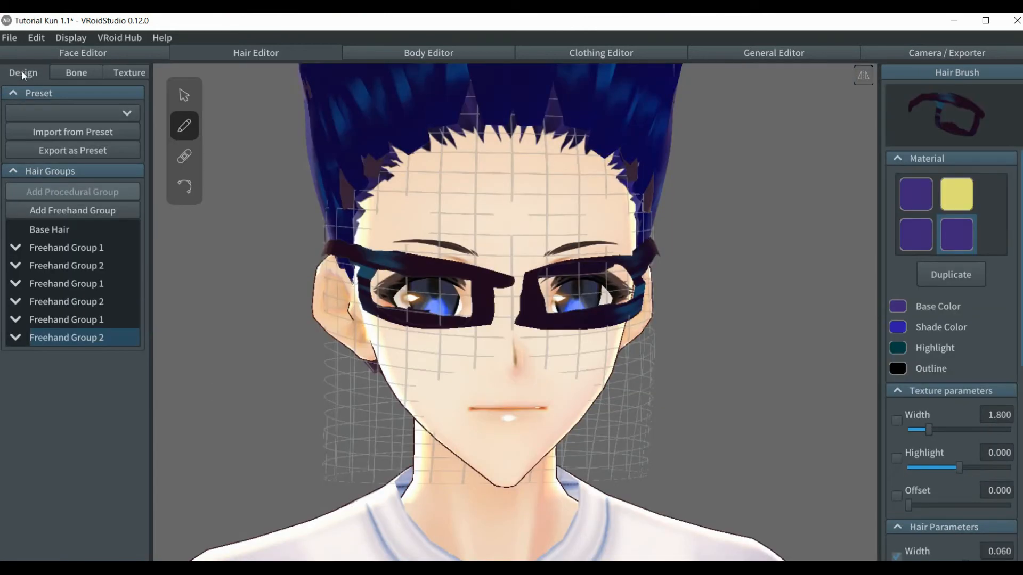
click(183, 189)
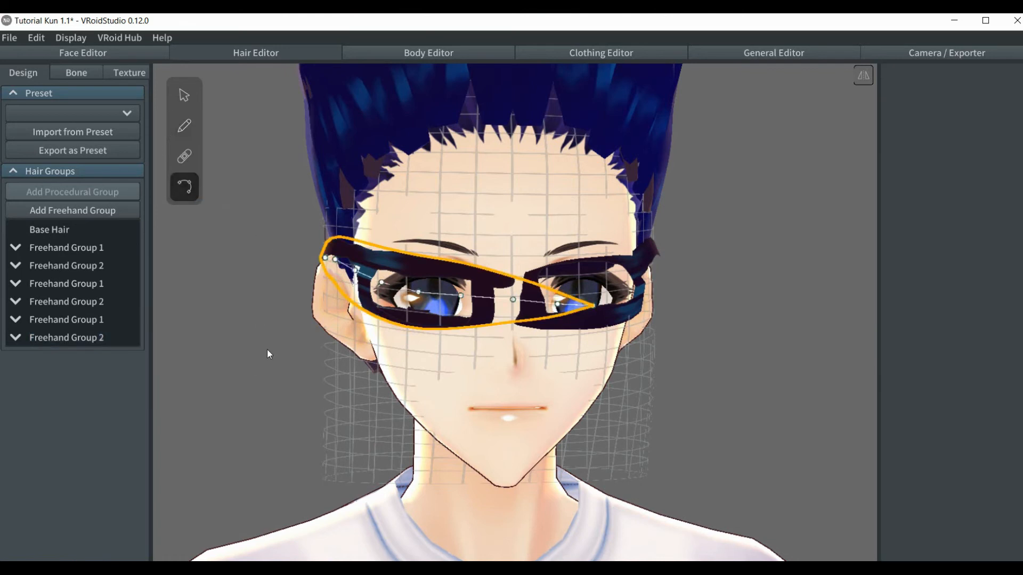
right_drag(267, 350, 264, 353)
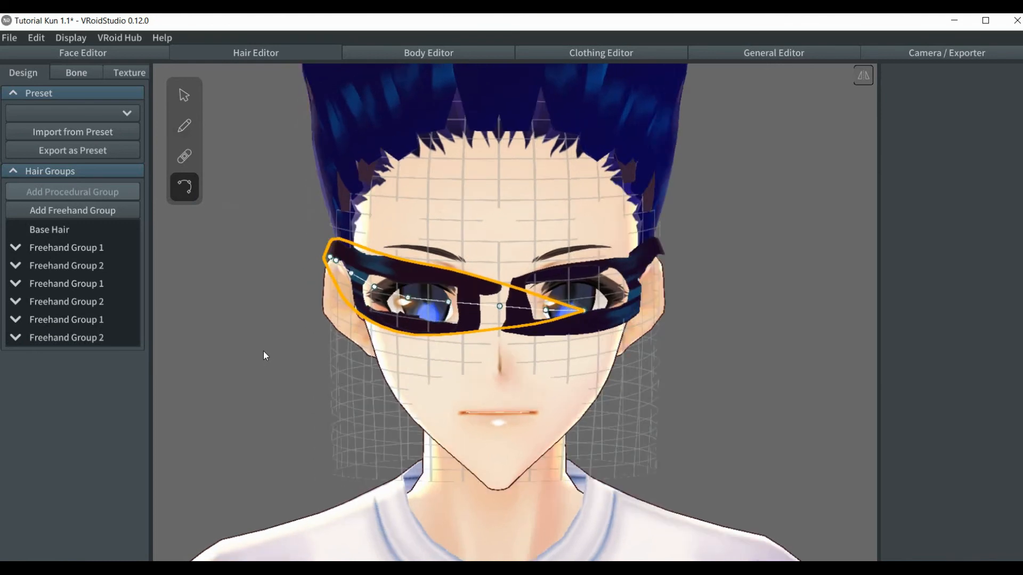
click(584, 310)
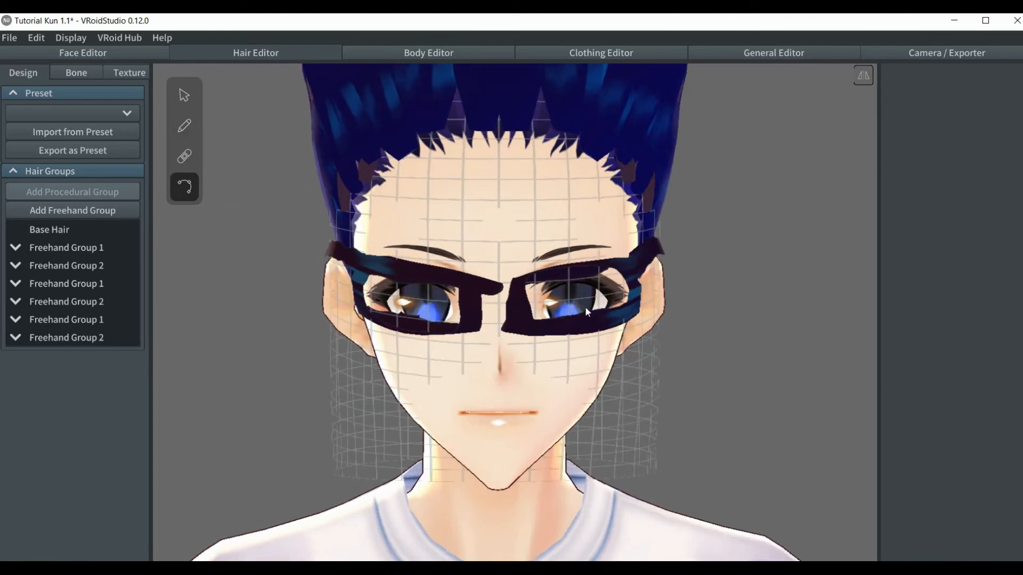
click(586, 311)
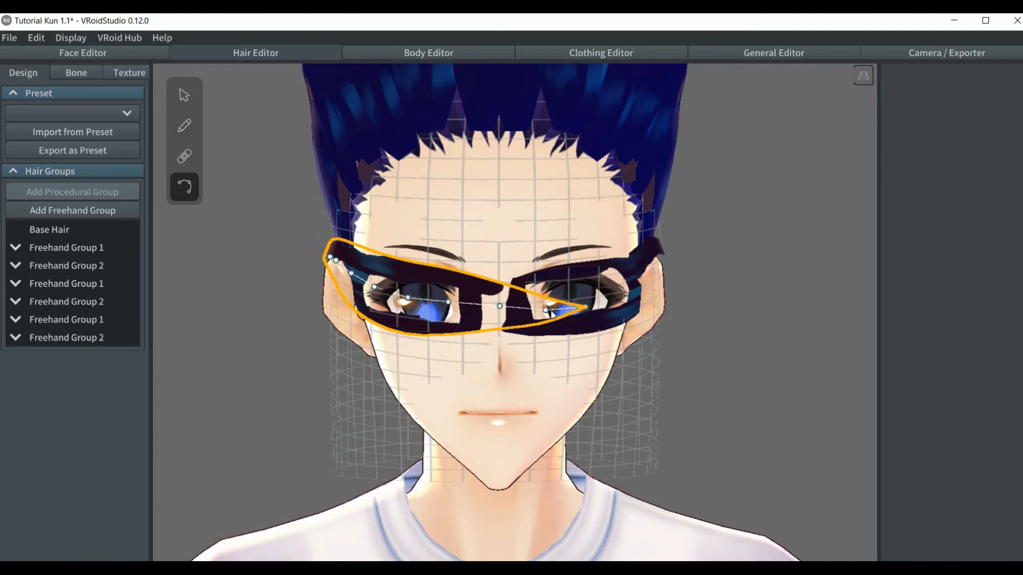
drag(550, 312, 551, 300)
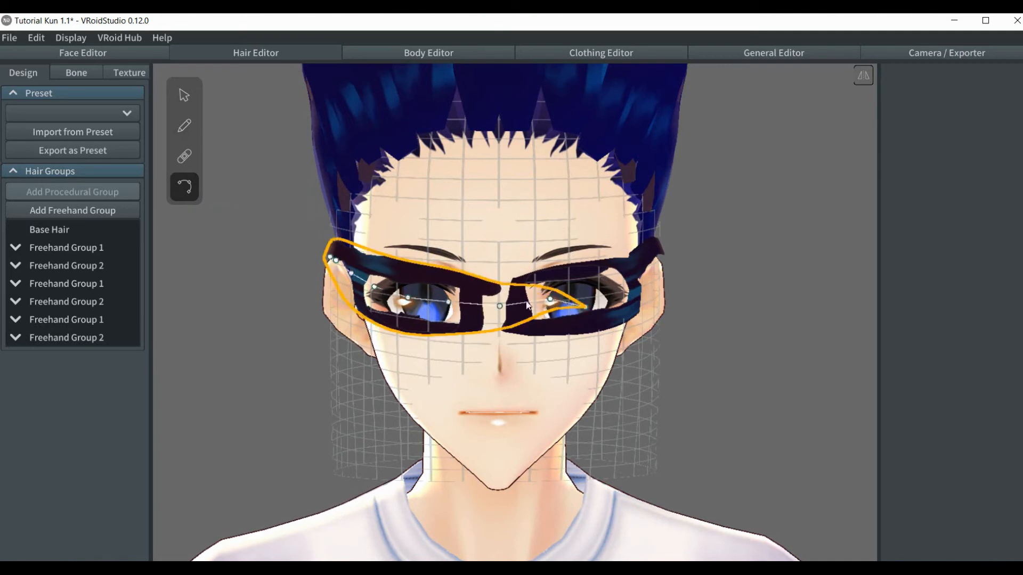
click(504, 308)
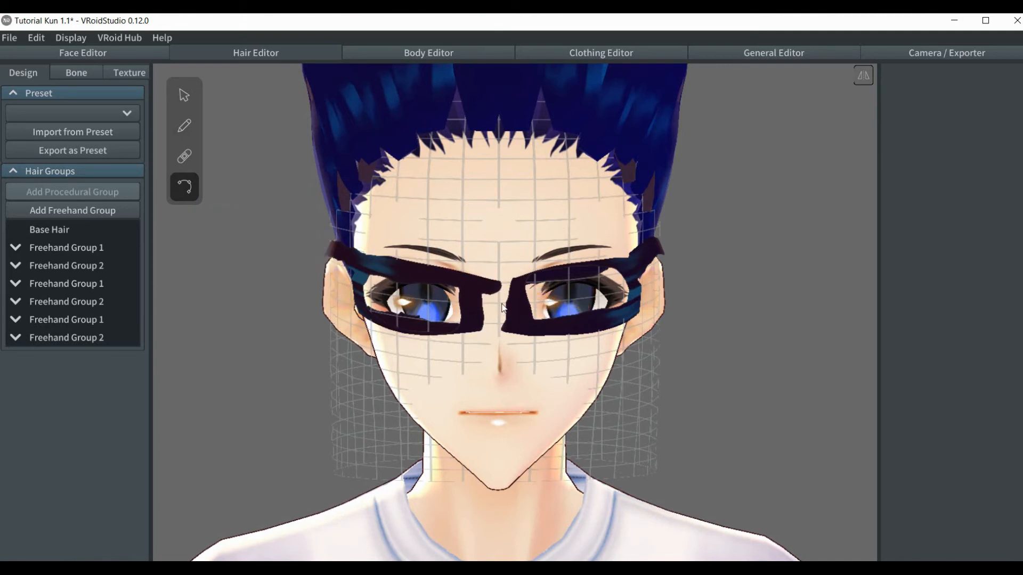
drag(518, 302, 595, 287)
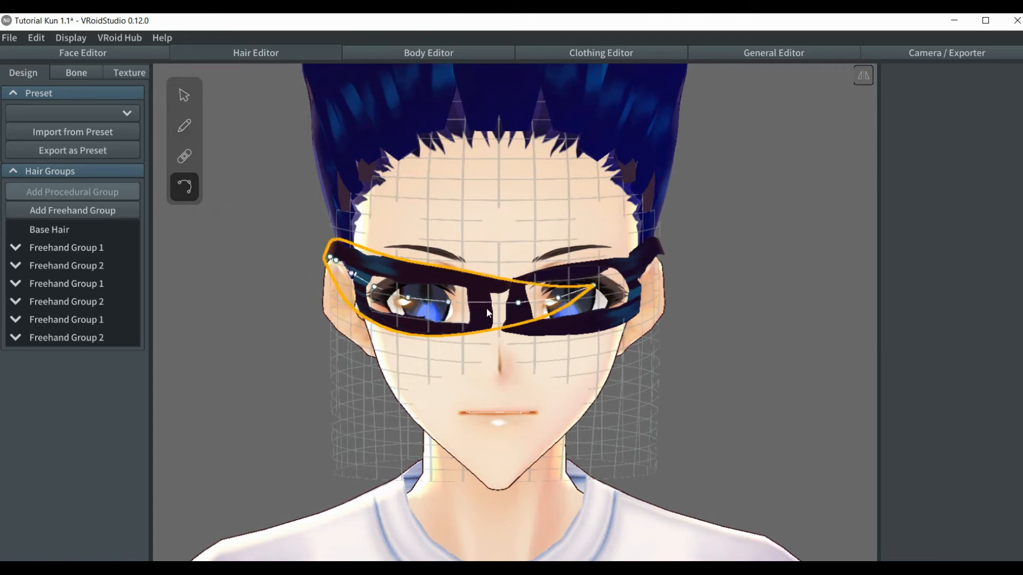
drag(519, 302, 527, 300)
drag(593, 287, 600, 287)
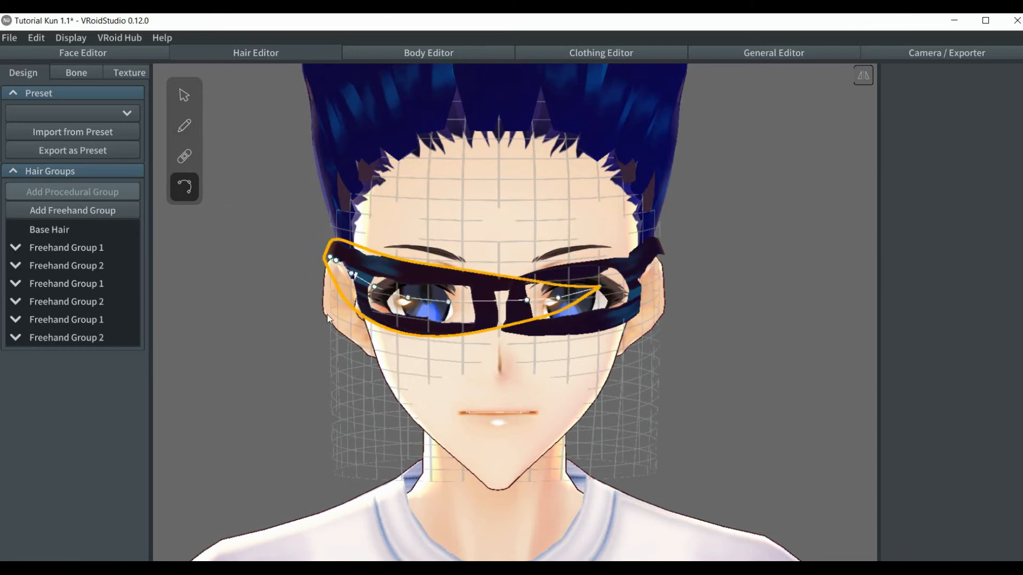
Move the strand's root control point slightly back toward the right ear, deselect the strand and check the finished mask.
click(290, 343)
right_drag(265, 343, 292, 344)
click(446, 254)
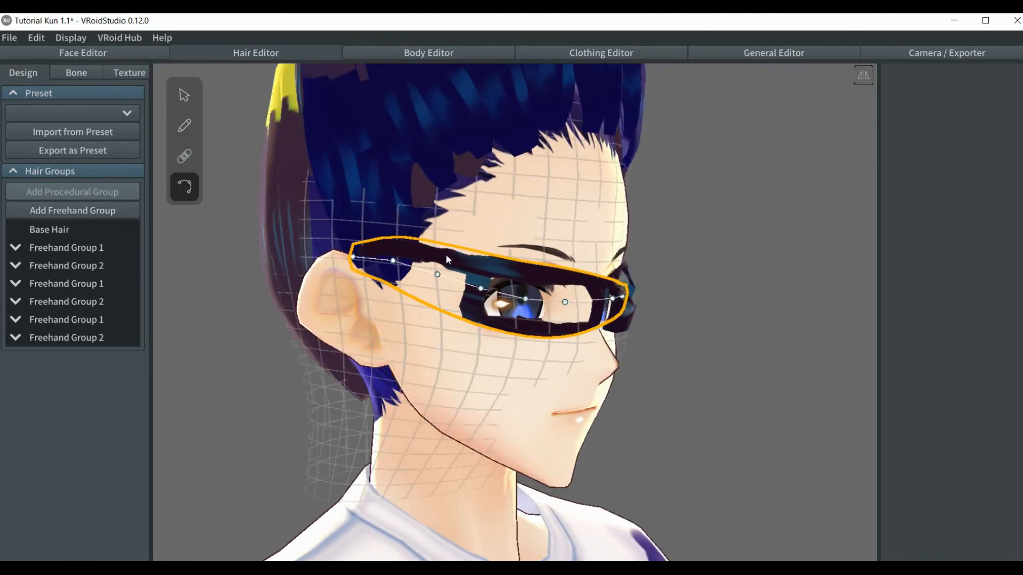
drag(353, 256, 344, 260)
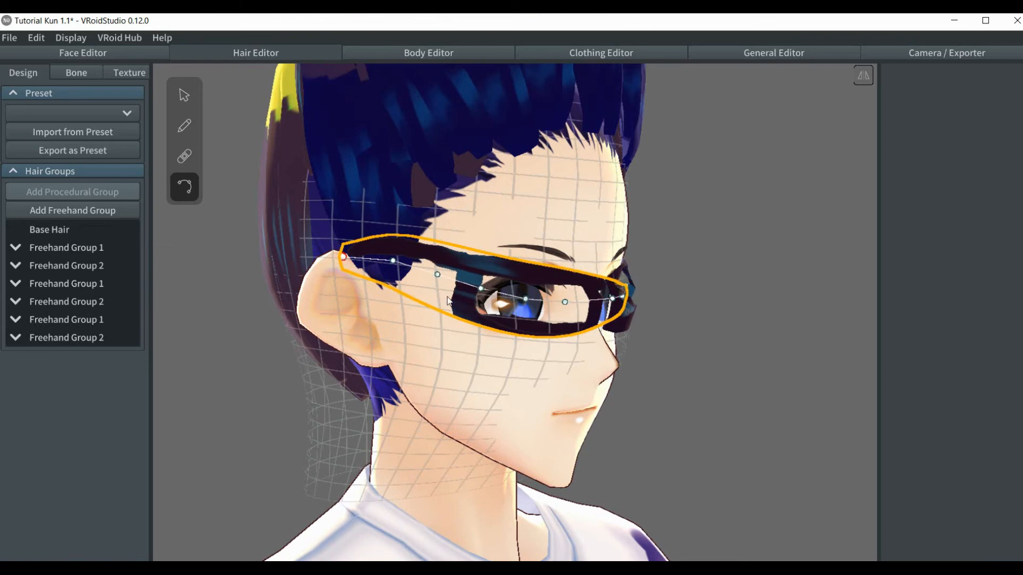
click(715, 314)
right_drag(714, 313, 686, 311)
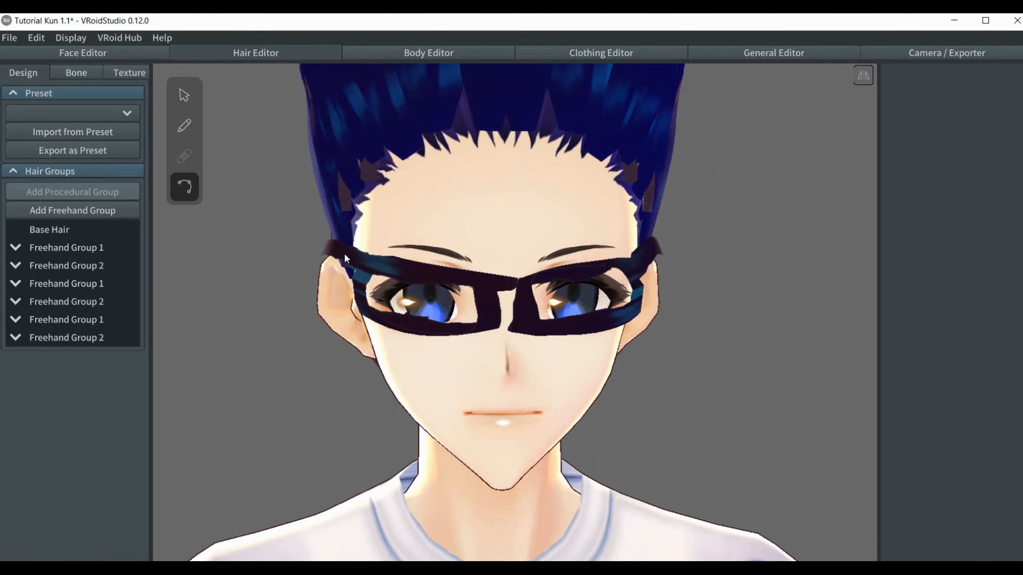
mouse_move(726, 315)
right_down()
mouse_move(664, 321)
mouse_move(751, 334)
mouse_move(713, 334)
mouse_move(723, 312)
right_up()
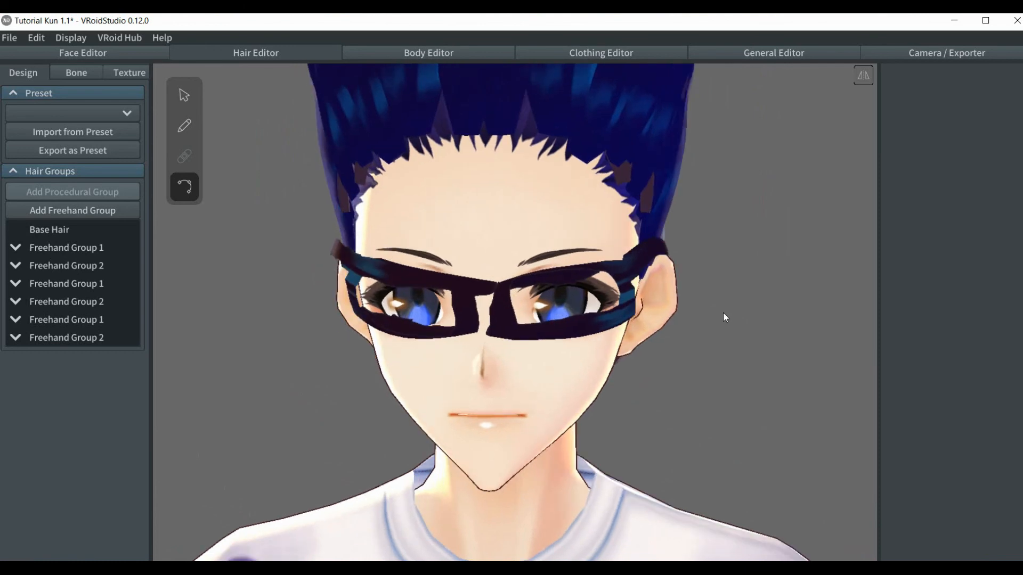
scroll(723, 313, down, 5)
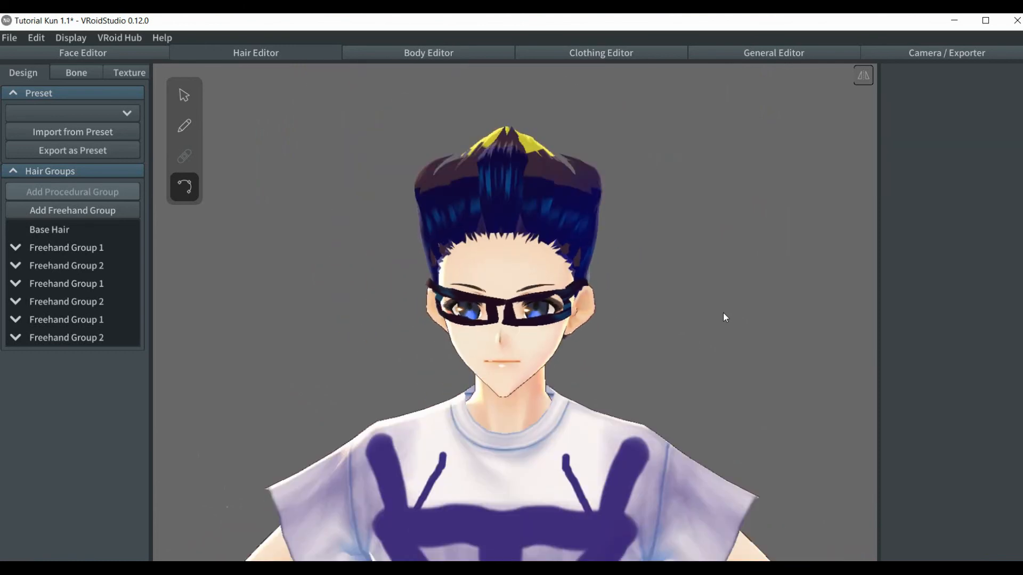
right_drag(672, 328, 676, 324)
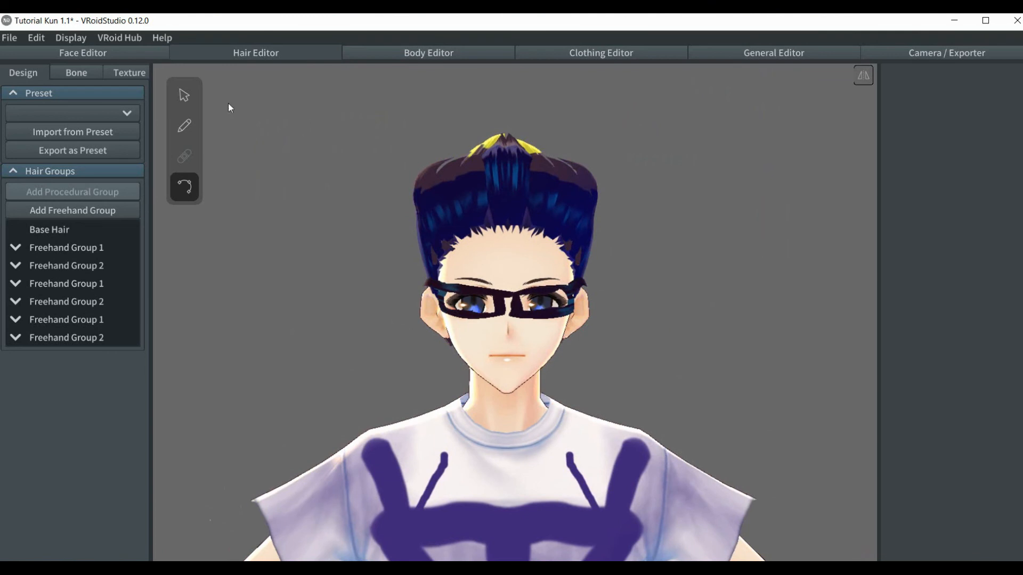
Delete the last two freehand groups, which hold the two halves of the eye mask.
right_click(60, 343)
click(78, 332)
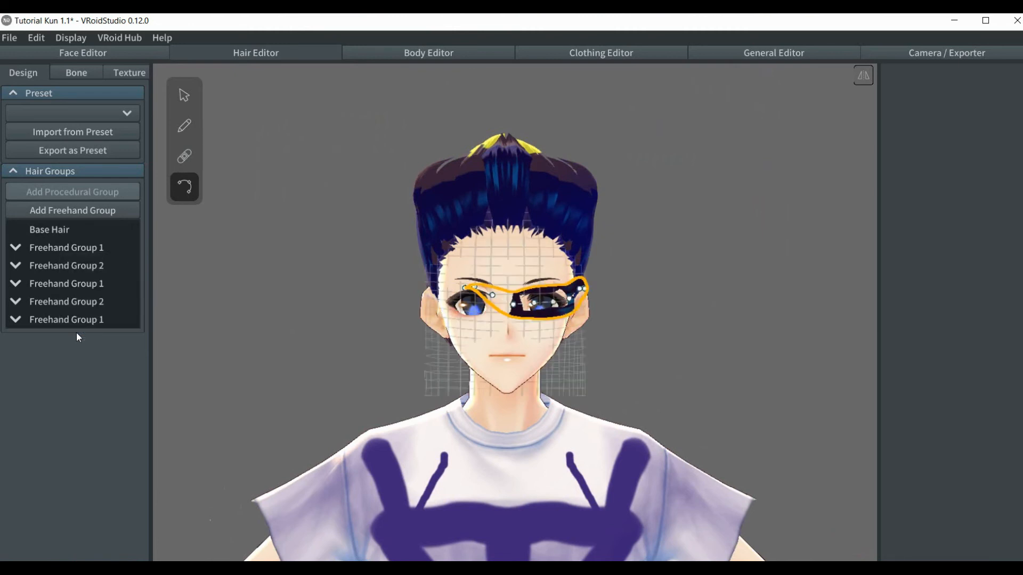
right_click(75, 318)
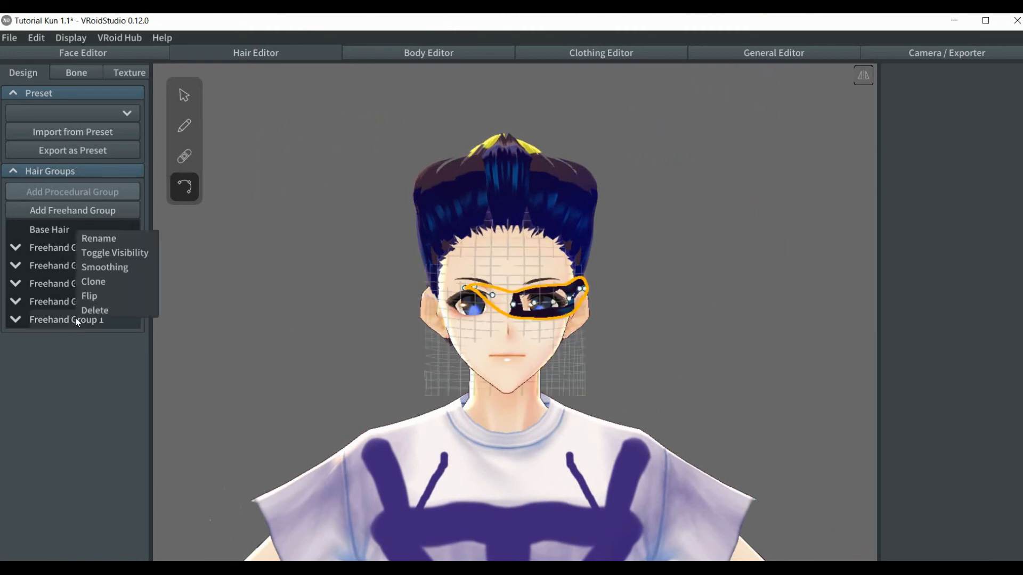
click(91, 311)
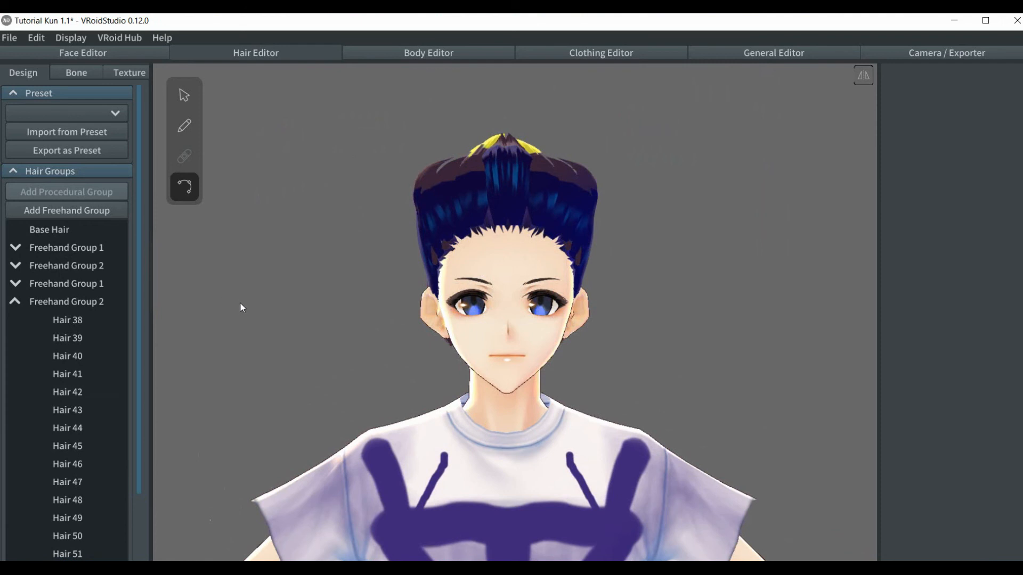
Collapse the last freehand group and open the fourth hair material's texture with its Default Image layer selected.
click(11, 305)
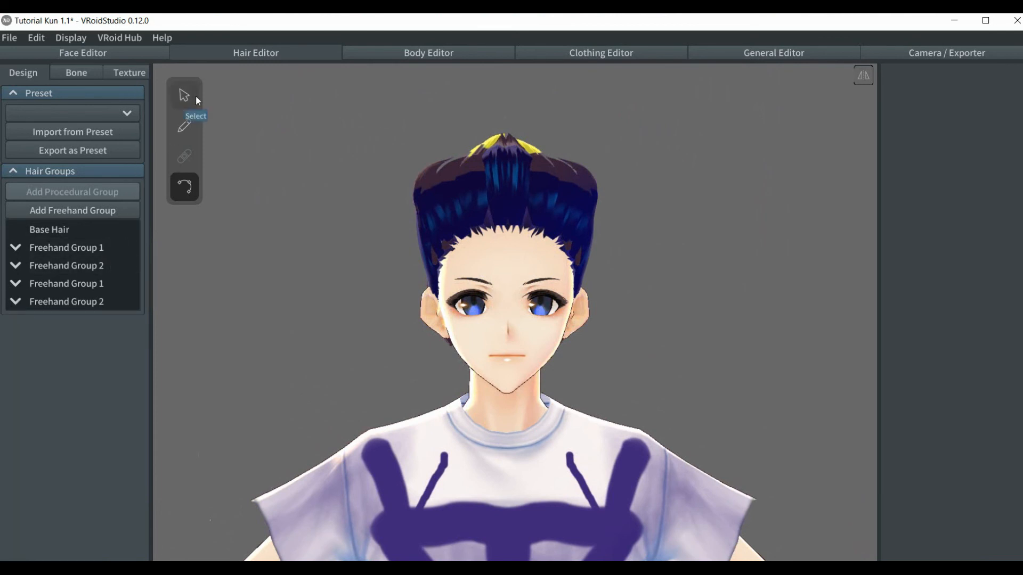
click(184, 126)
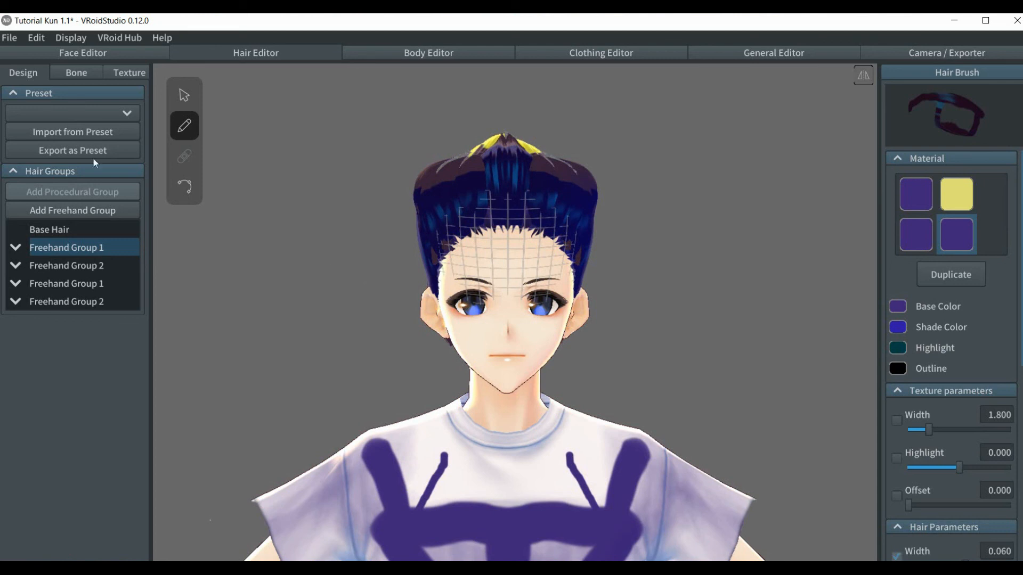
click(126, 78)
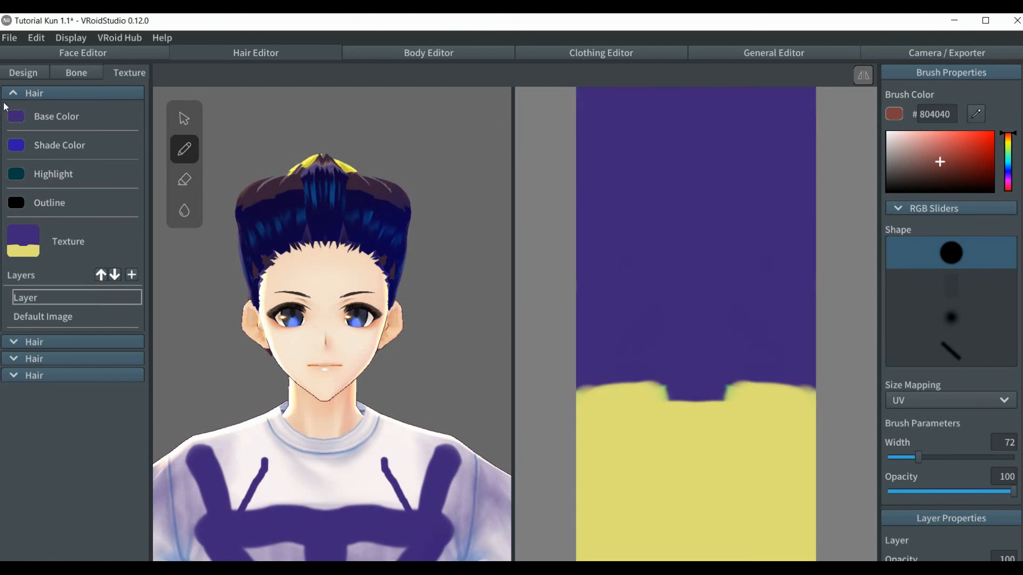
click(8, 93)
click(10, 143)
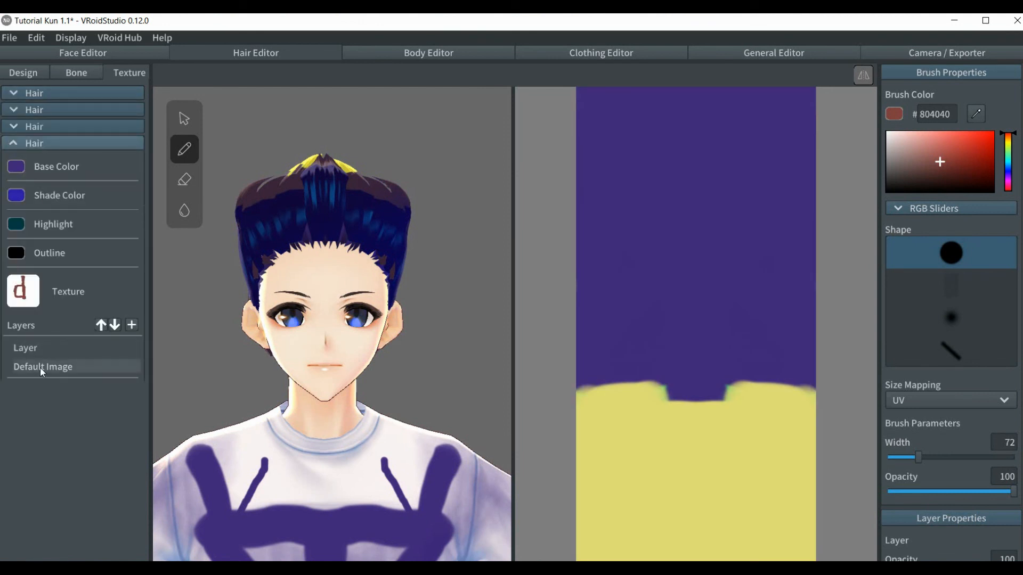
click(42, 367)
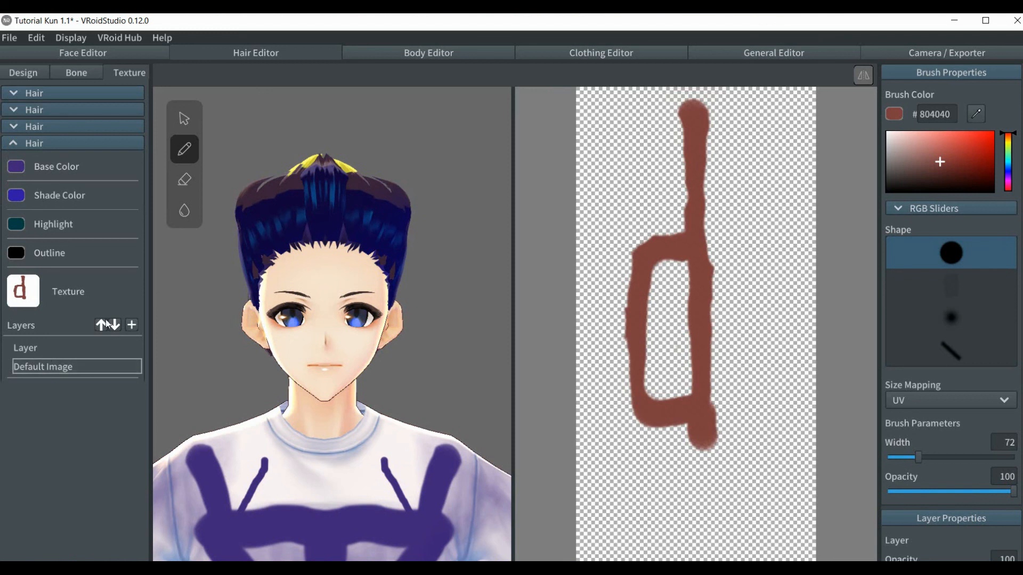
Add one new layer to the fourth hair material's texture.
click(133, 326)
key(ctrl)
click(133, 326)
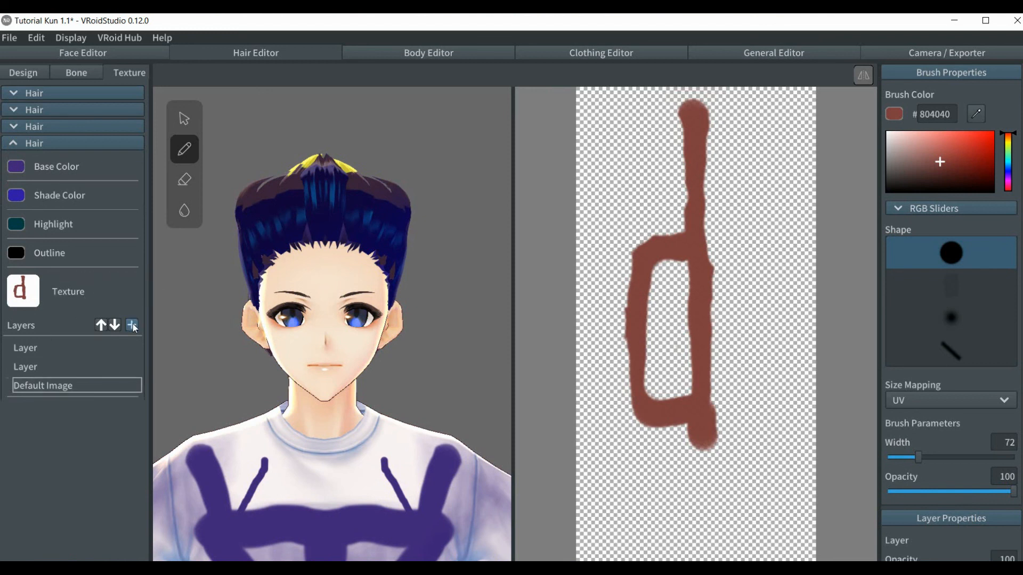
Start importing an image into the Default Image layer of the fourth hair material.
right_click(56, 389)
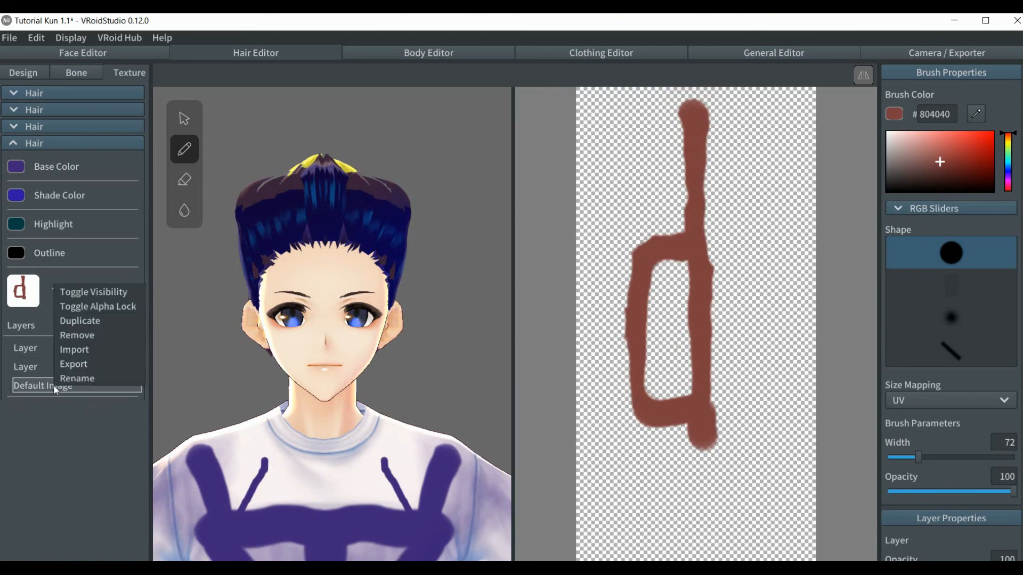
click(79, 350)
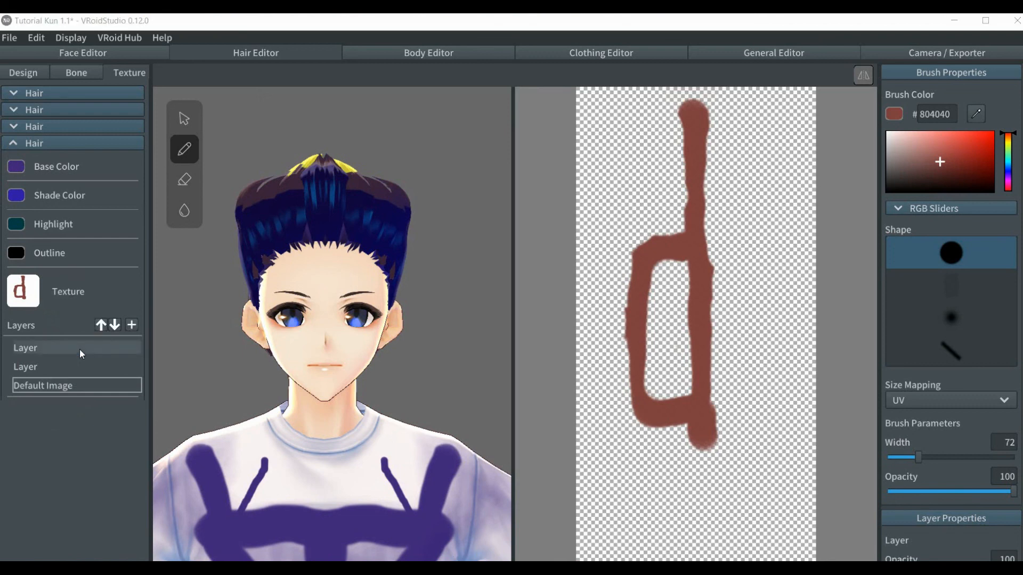